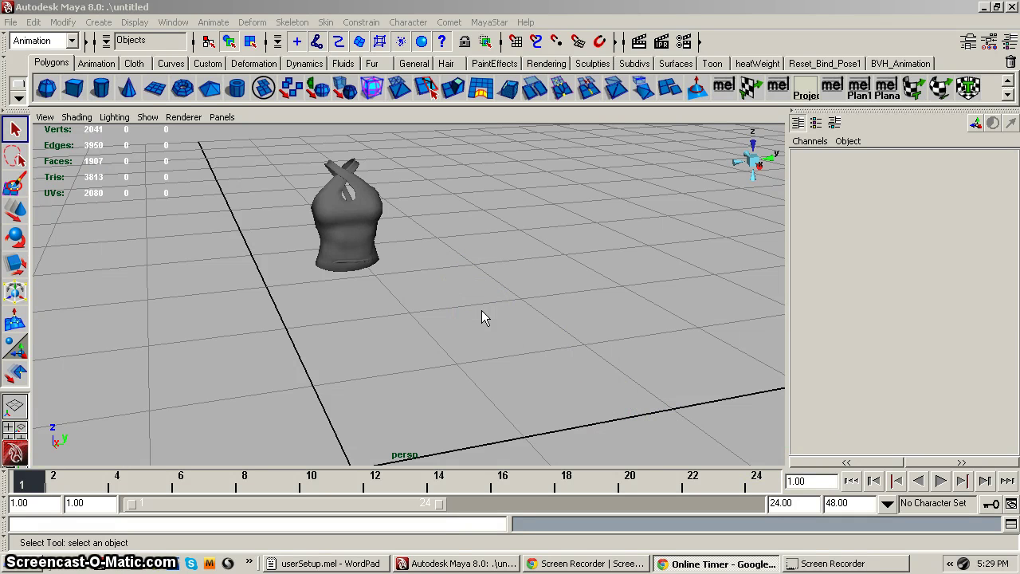
pyautogui.click(540, 376)
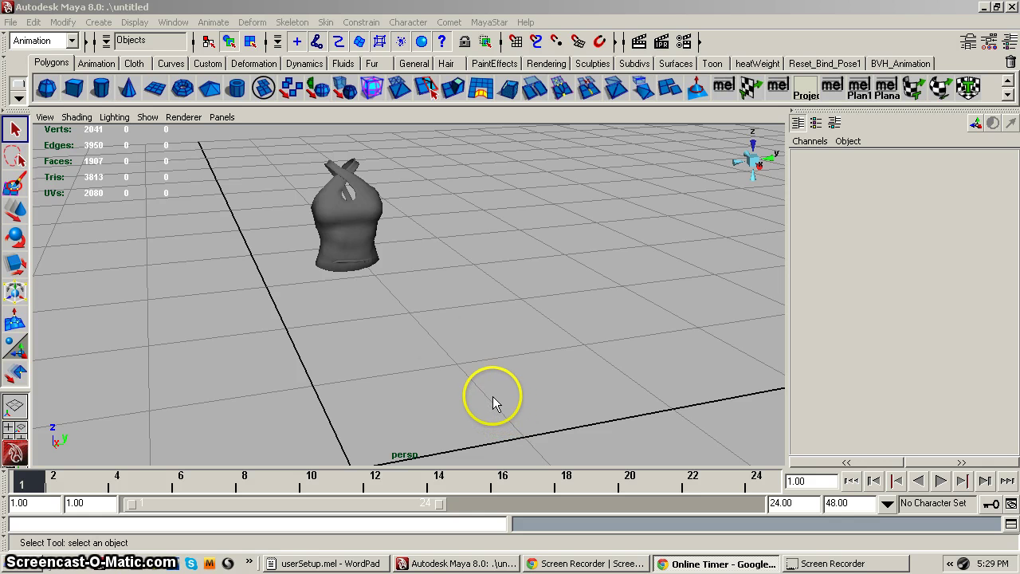
pyautogui.keyDown('alt'); pyautogui.moveTo(447, 307); pyautogui.dragTo(367, 319); pyautogui.keyUp('alt')
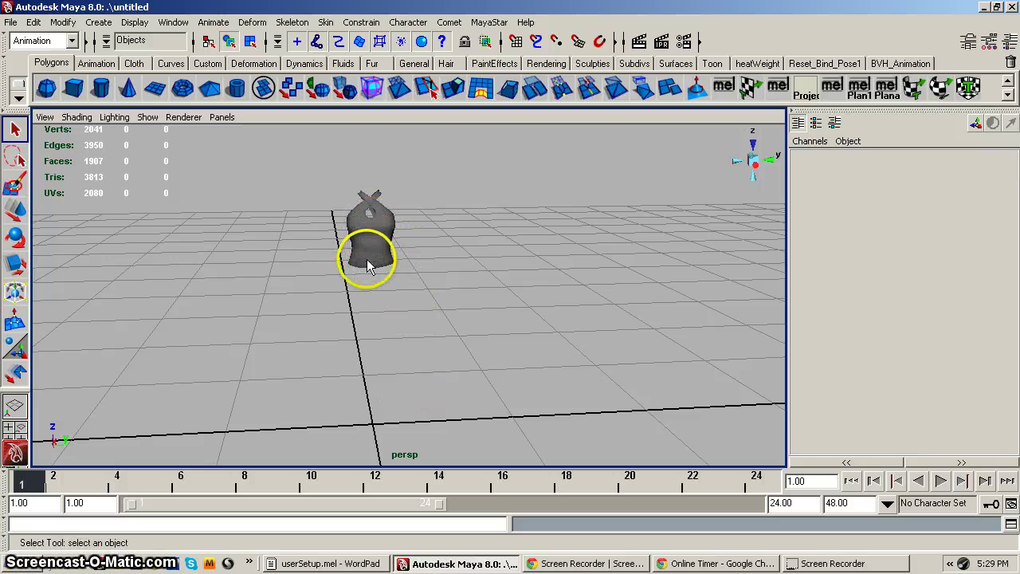
pyautogui.click(490, 23)
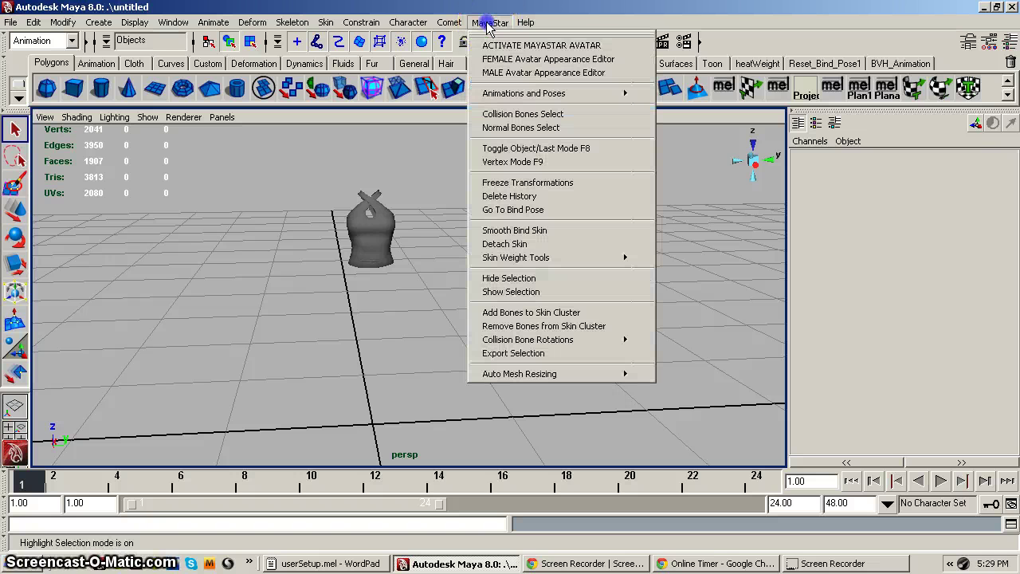
pyautogui.click(279, 353)
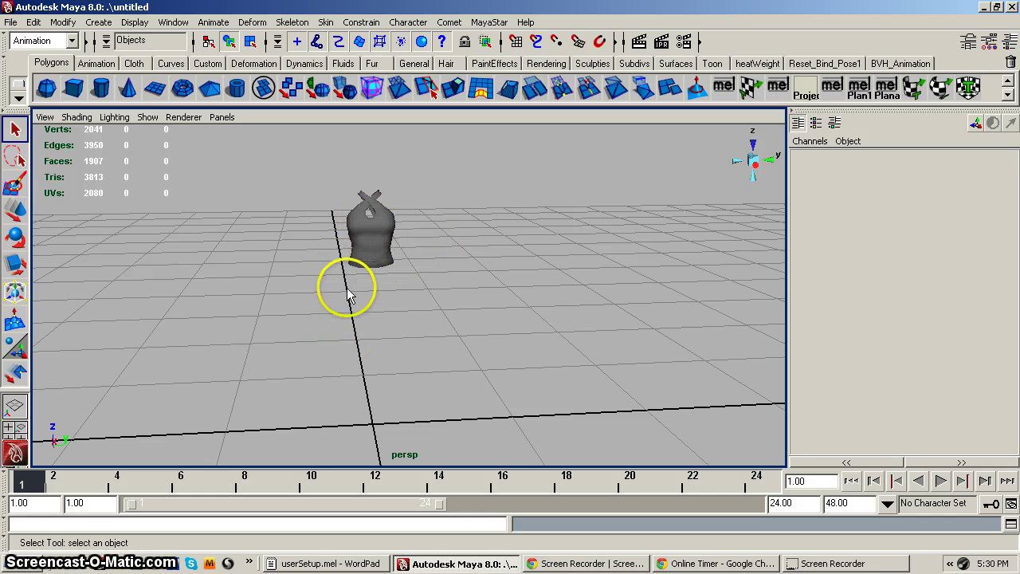
# Select the criss-cross top mesh and inspect it from the front
pyautogui.keyDown('alt'); pyautogui.moveTo(383, 296); pyautogui.dragTo(476, 295); pyautogui.keyUp('alt')
pyautogui.click(429, 230)
pyautogui.keyDown('alt'); pyautogui.moveTo(412, 264); pyautogui.dragTo(437, 311); pyautogui.keyUp('alt')
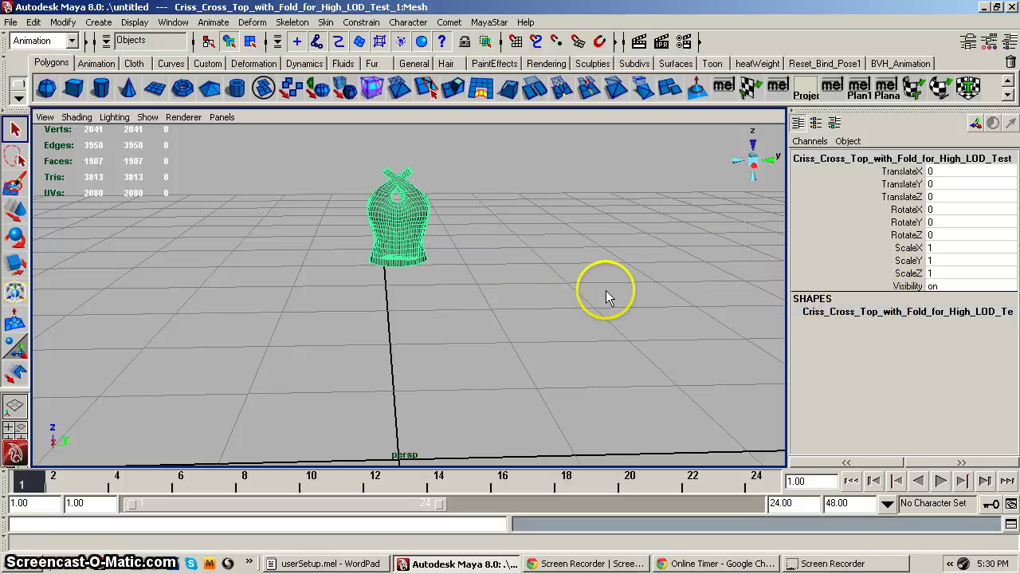
pyautogui.keyDown('alt'); pyautogui.moveTo(510, 287); pyautogui.dragTo(381, 292, button='right'); pyautogui.keyUp('alt')
pyautogui.keyDown('alt'); pyautogui.moveTo(380, 291); pyautogui.dragTo(391, 304); pyautogui.keyUp('alt')
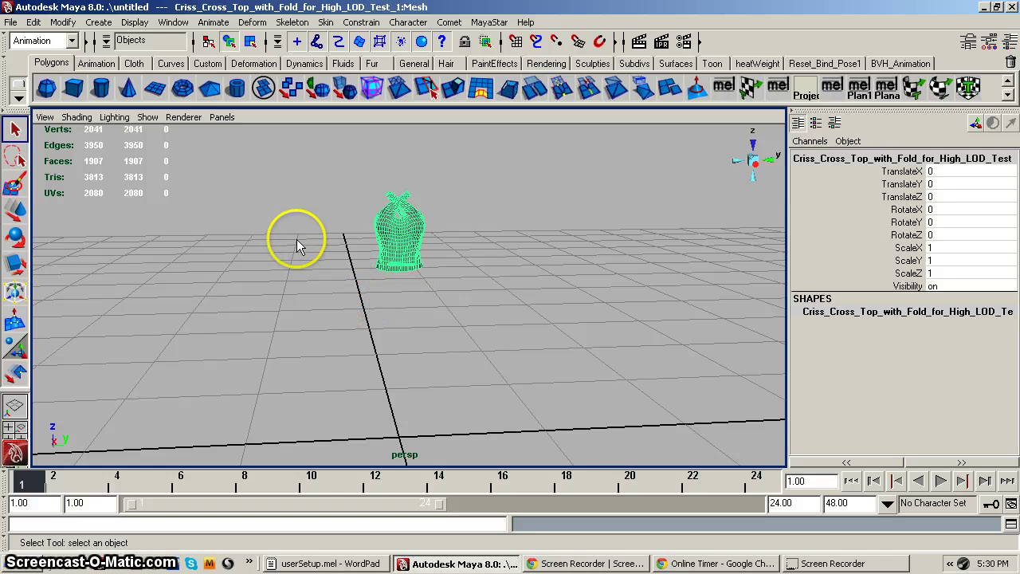
# Keep the MayaStar commands open in a floating window and activate the MayaStar avatar
pyautogui.click(489, 23)
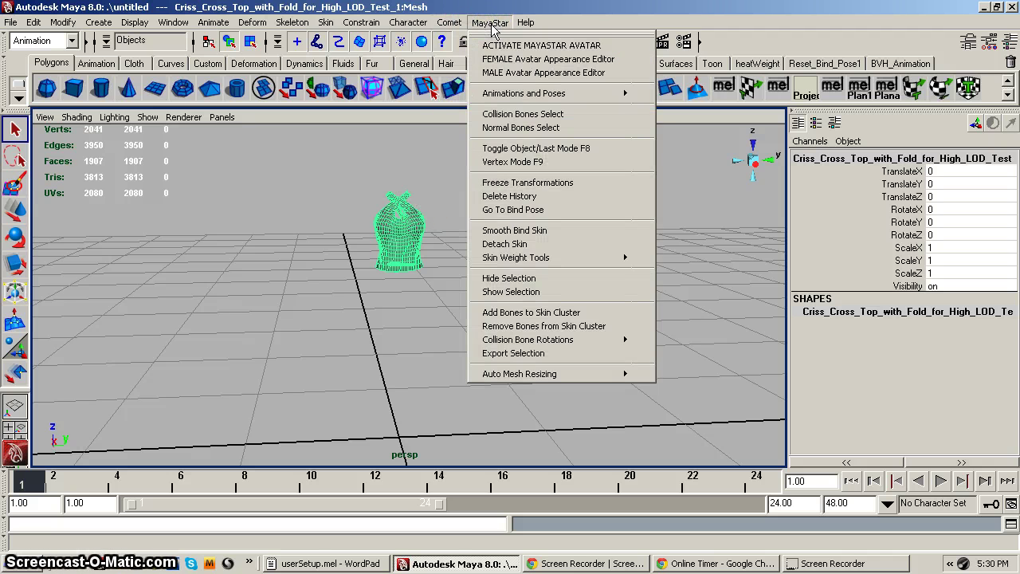
pyautogui.click(503, 36)
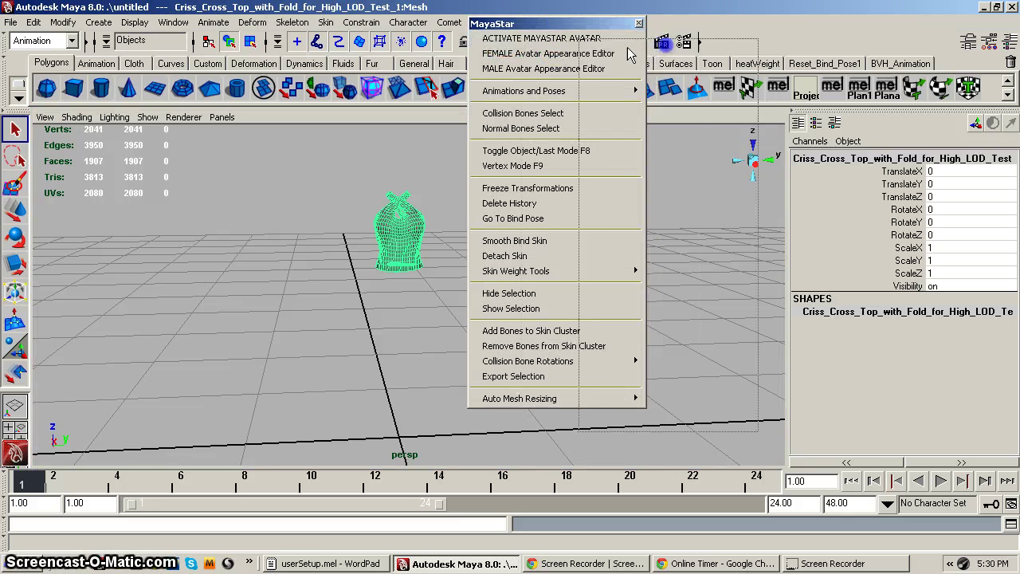
pyautogui.click(635, 62)
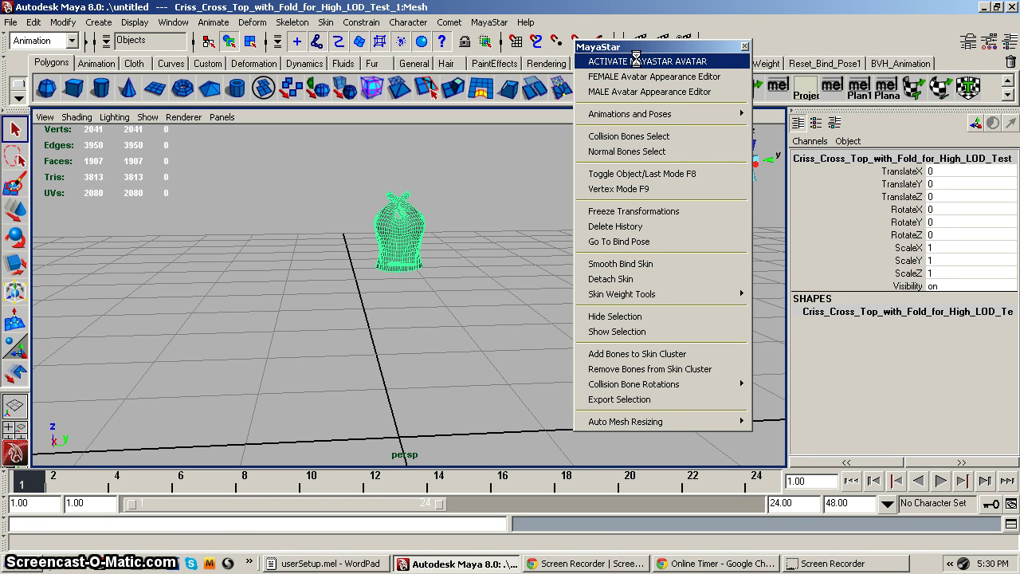
# Select the criss-cross top on the avatar and add all collision bones to the selection
pyautogui.keyDown('alt'); pyautogui.moveTo(496, 257); pyautogui.dragTo(407, 190); pyautogui.keyUp('alt')
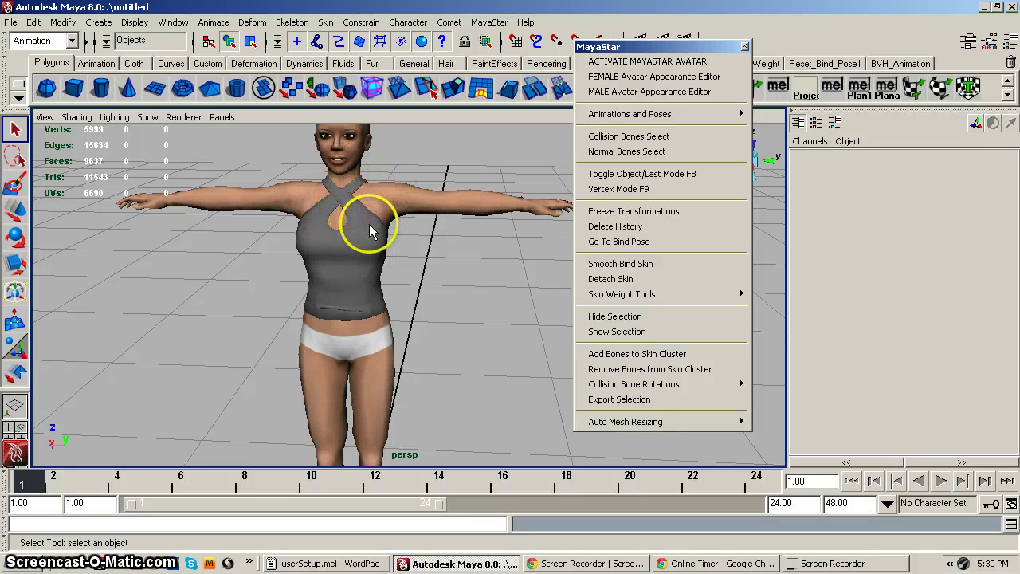
pyautogui.keyDown('alt'); pyautogui.moveTo(383, 278); pyautogui.dragTo(338, 267, button='right'); pyautogui.keyUp('alt')
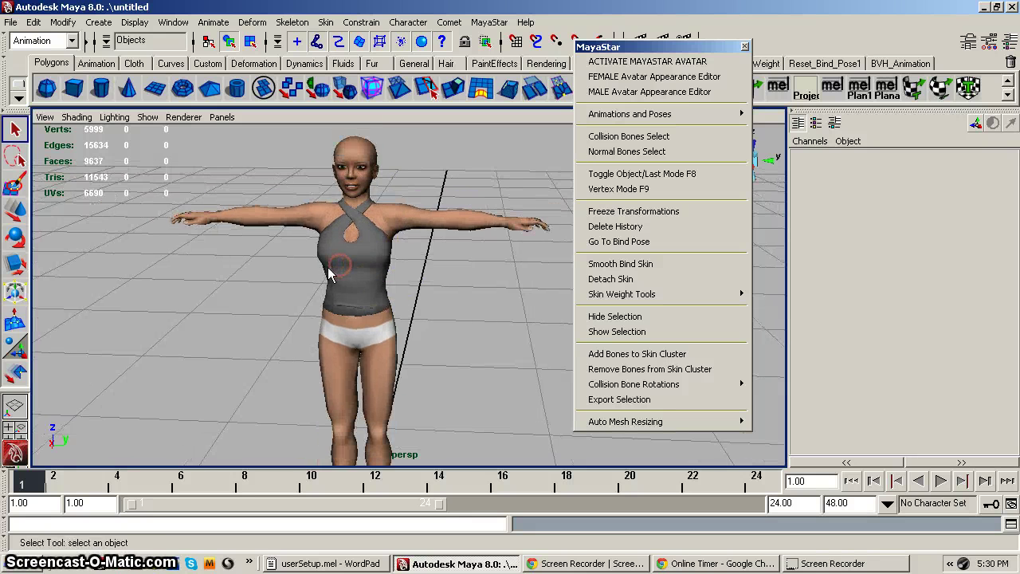
pyautogui.keyDown('alt'); pyautogui.moveTo(451, 251); pyautogui.dragTo(465, 293, button='right'); pyautogui.keyUp('alt')
pyautogui.keyDown('alt'); pyautogui.moveTo(428, 296); pyautogui.dragTo(401, 299); pyautogui.keyUp('alt')
pyautogui.click(422, 289)
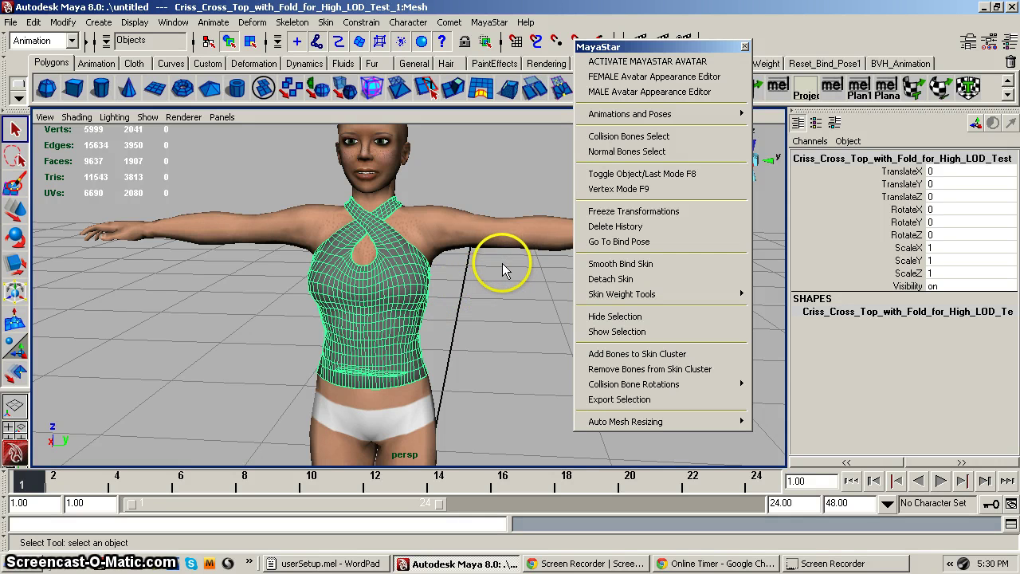
pyautogui.click(614, 141)
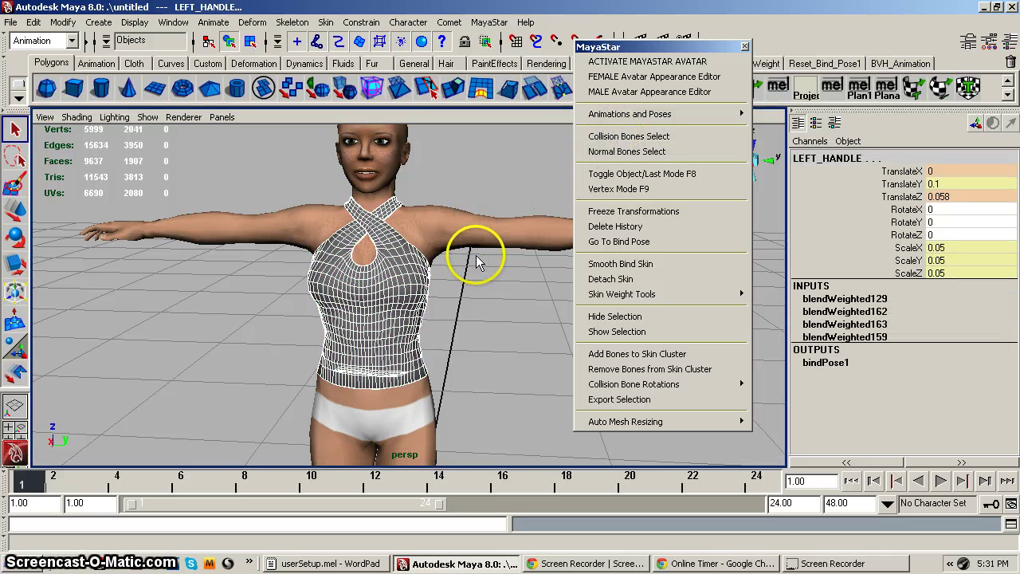
# Open the Outliner beside the avatar and expand the whole mPelvis joint hierarchy down to the collision bones
pyautogui.click(174, 22)
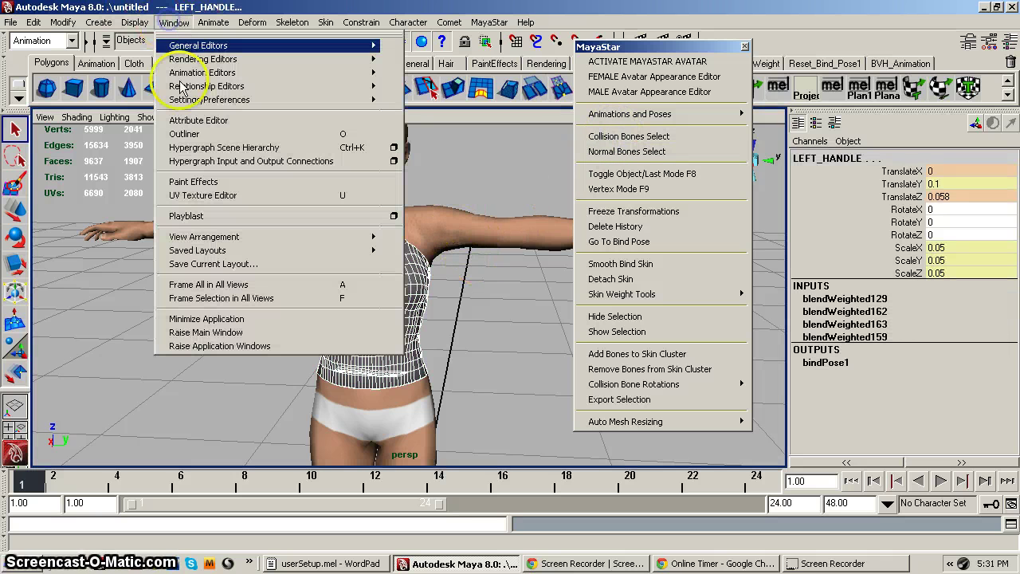
pyautogui.click(184, 134)
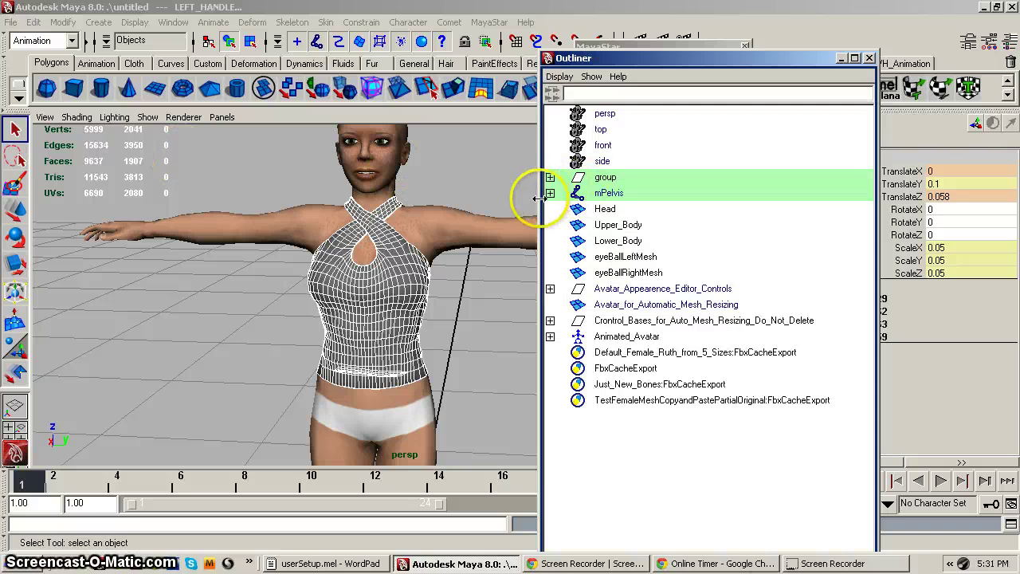
pyautogui.keyDown('shift'); pyautogui.click(550, 193); pyautogui.keyUp('shift')
pyautogui.moveTo(661, 57); pyautogui.dragTo(168, 32)
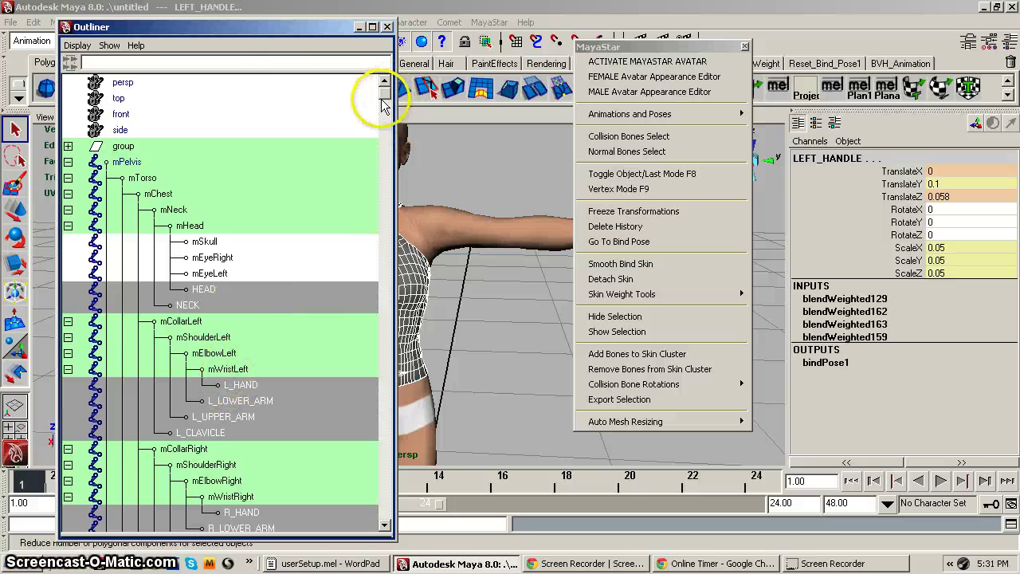
pyautogui.moveTo(382, 97); pyautogui.dragTo(382, 159)
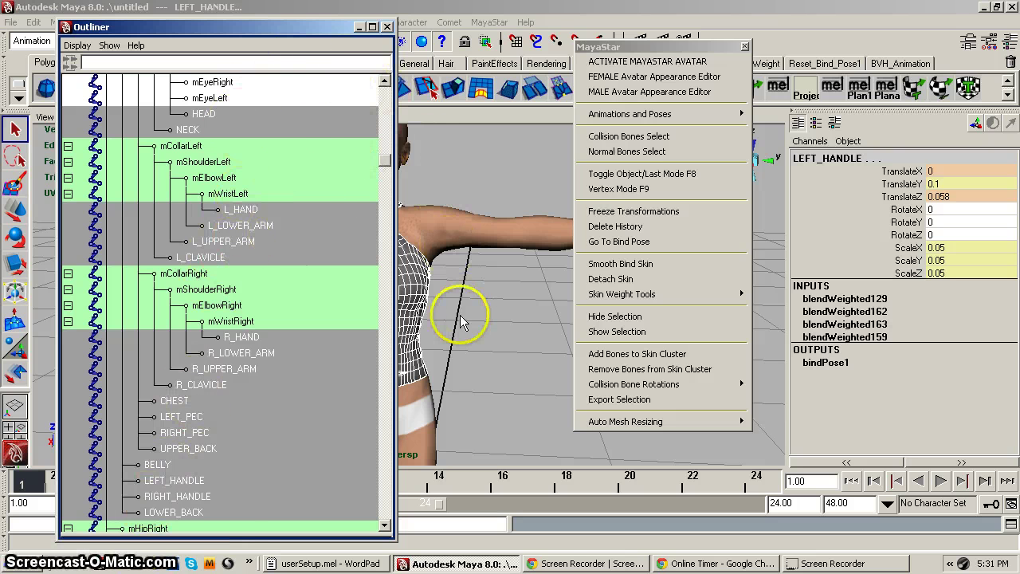
pyautogui.keyDown('alt'); pyautogui.moveTo(462, 292); pyautogui.dragTo(513, 287, button='middle'); pyautogui.keyUp('alt')
pyautogui.keyDown('alt'); pyautogui.moveTo(513, 287); pyautogui.dragTo(486, 279); pyautogui.keyUp('alt')
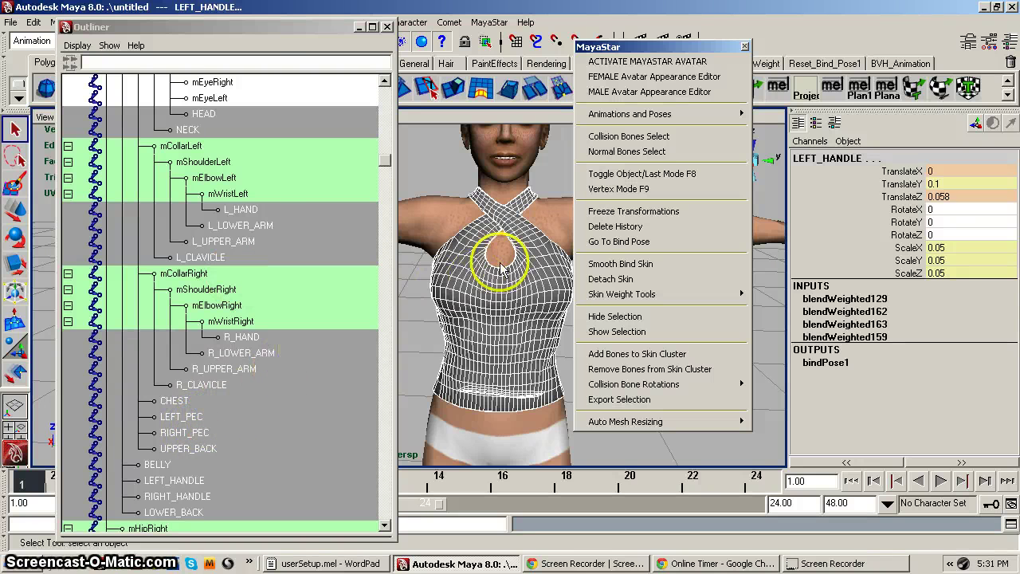
pyautogui.scroll(-5, 487, 271)
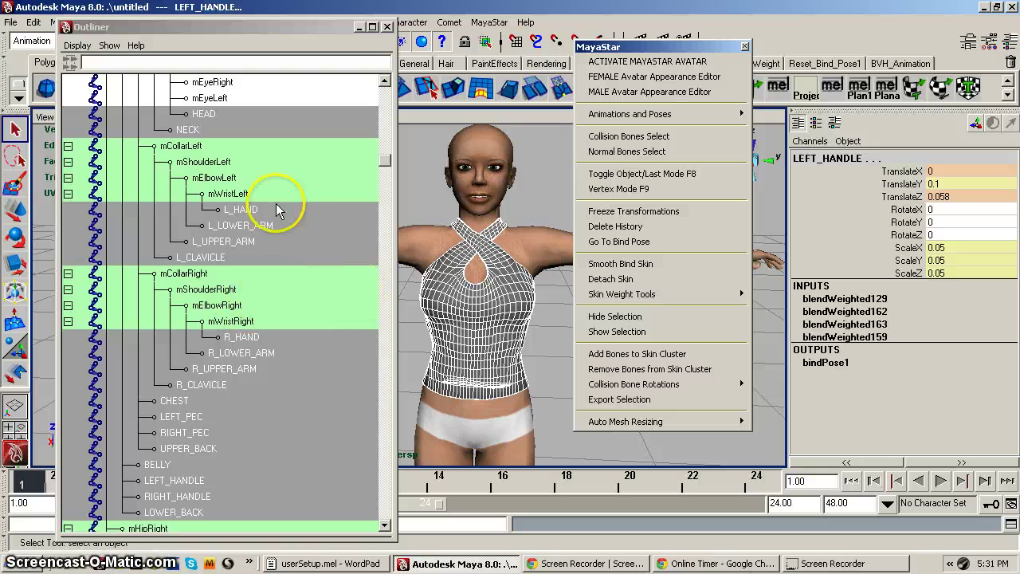
# Select only the criss-cross top together with the L_CLAVICLE, R_CLAVICLE, CHEST, LEFT_PEC, RIGHT_PEC, UPPER_BACK and BELLY collision bones
pyautogui.click(566, 319)
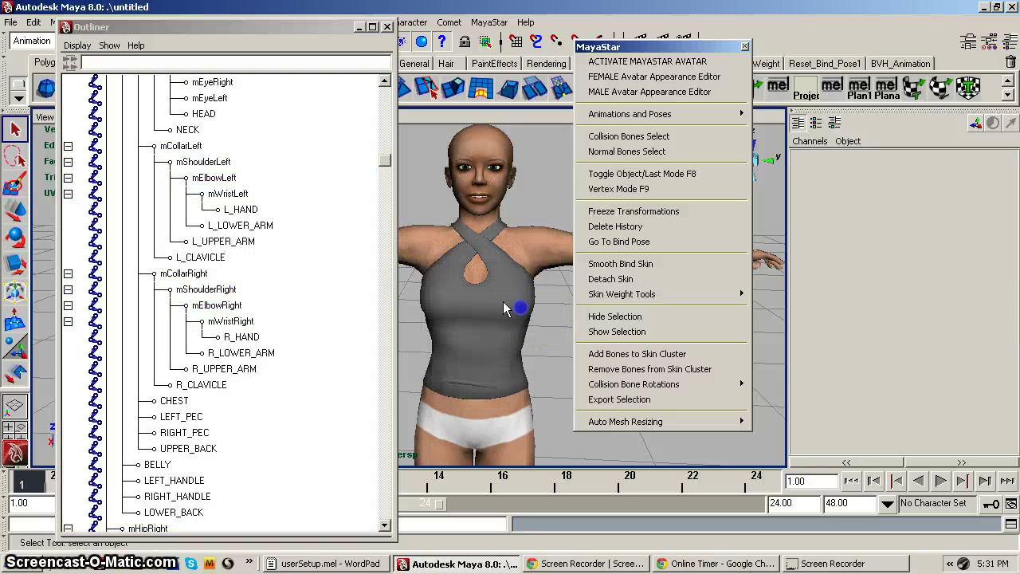
pyautogui.click(497, 314)
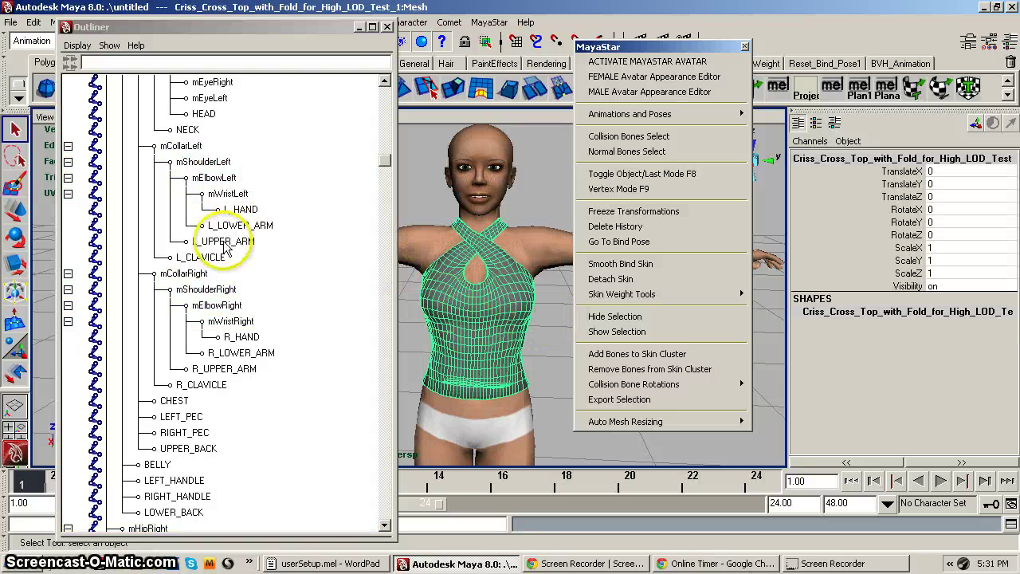
pyautogui.click(201, 257)
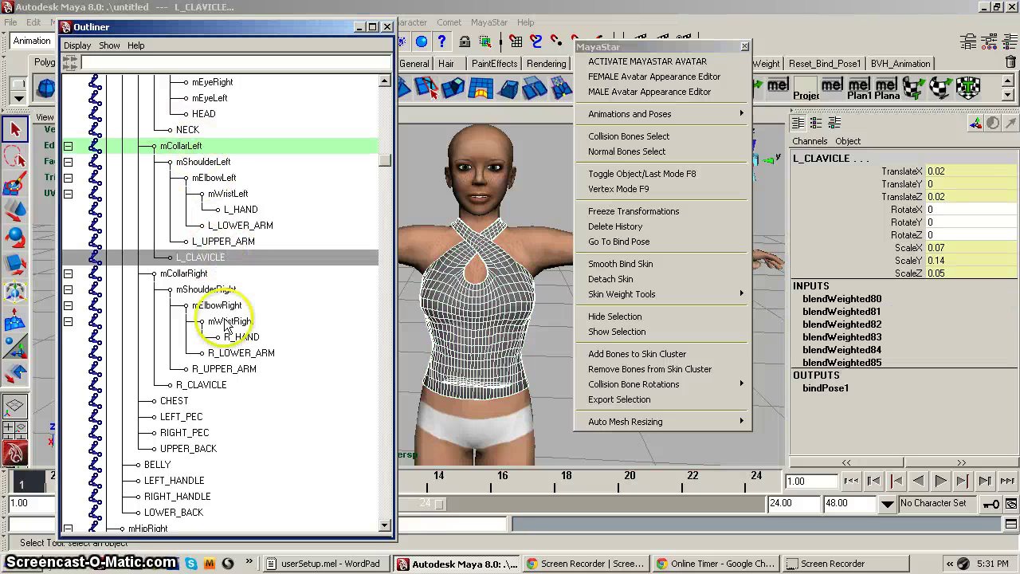
pyautogui.keyDown('ctrl'); pyautogui.click(192, 387); pyautogui.keyUp('ctrl')
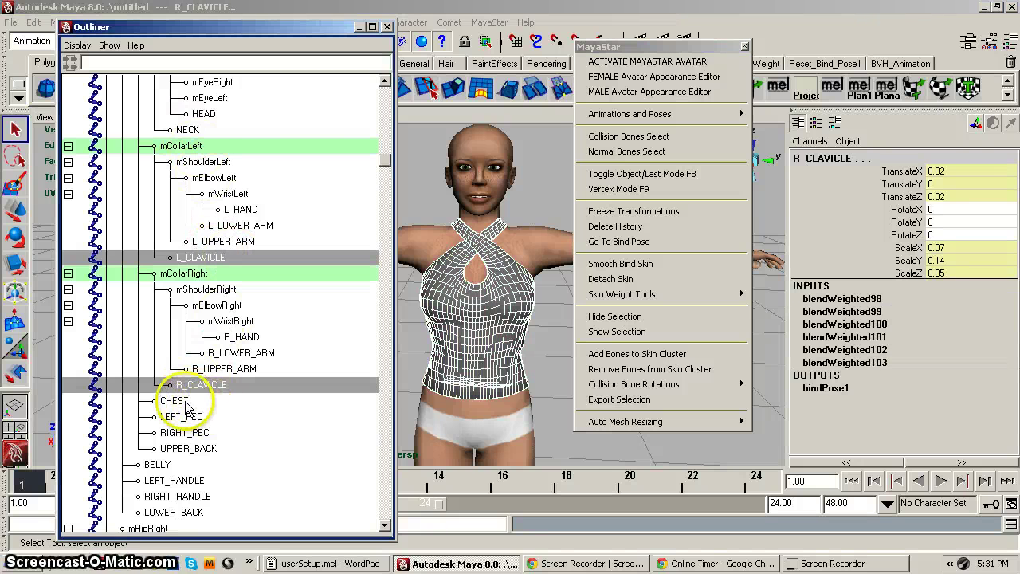
pyautogui.keyDown('ctrl'); pyautogui.click(176, 401); pyautogui.keyUp('ctrl')
pyautogui.keyDown('ctrl'); pyautogui.click(192, 416); pyautogui.keyUp('ctrl')
pyautogui.keyDown('ctrl'); pyautogui.click(197, 432); pyautogui.keyUp('ctrl')
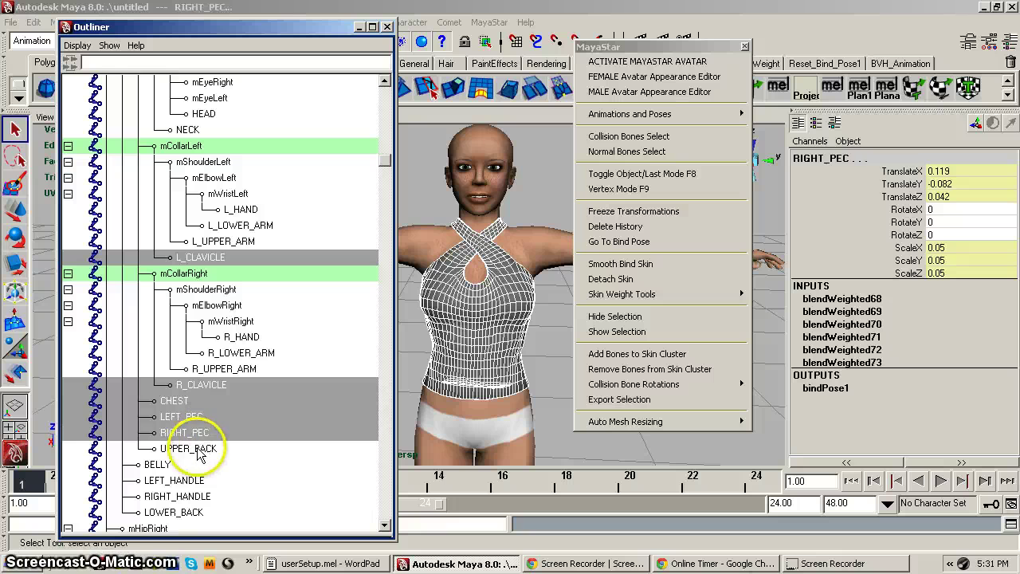
pyautogui.keyDown('ctrl'); pyautogui.click(200, 451); pyautogui.keyUp('ctrl')
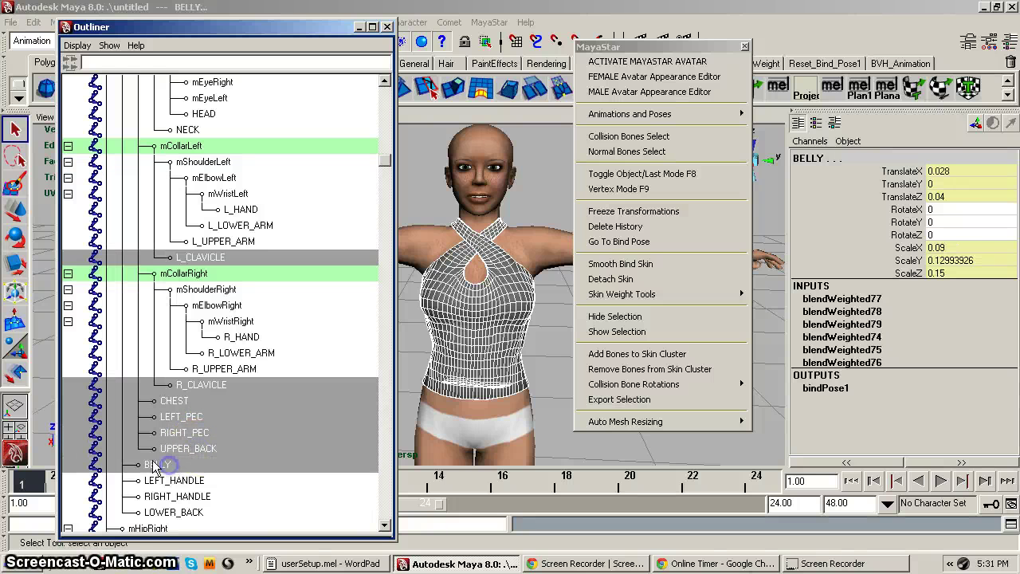
# Add the LEFT_HANDLE, RIGHT_HANDLE, LOWER_BACK and NECK collision bones to the selection
pyautogui.keyDown('shift'); pyautogui.click(194, 481); pyautogui.keyUp('shift')
pyautogui.keyDown('shift'); pyautogui.click(195, 496); pyautogui.keyUp('shift')
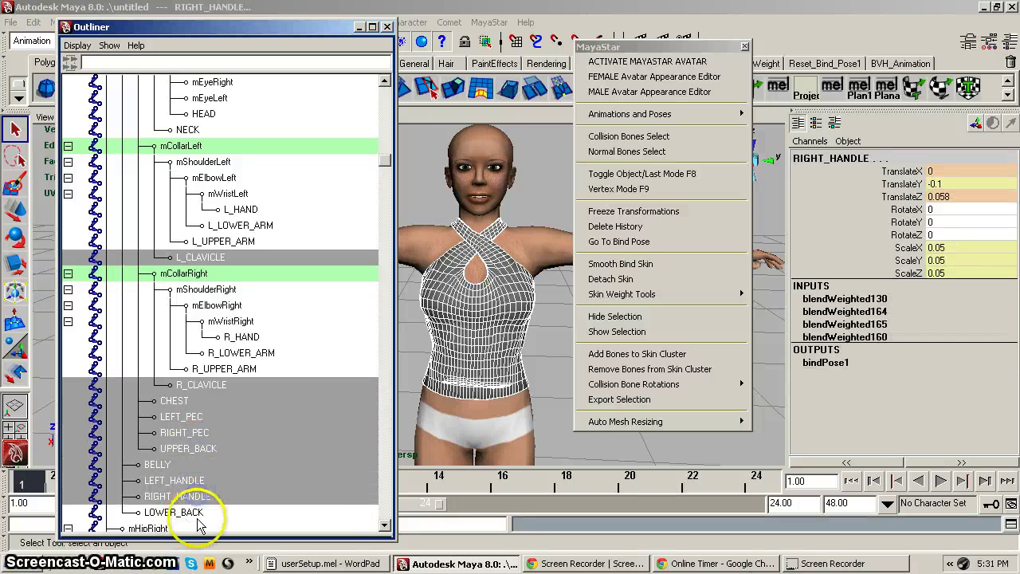
pyautogui.keyDown('shift'); pyautogui.click(195, 512); pyautogui.keyUp('shift')
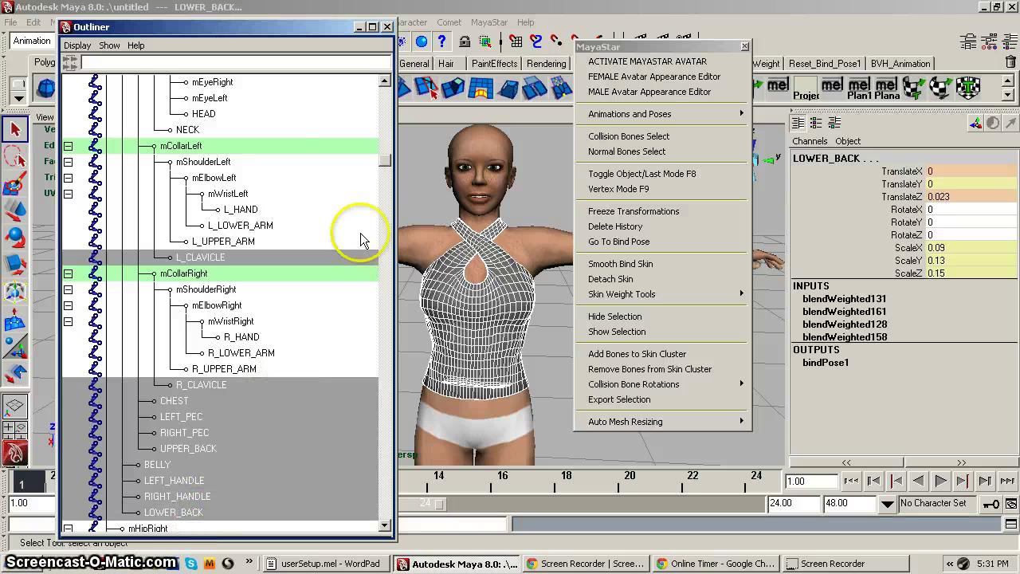
pyautogui.keyDown('shift'); pyautogui.click(187, 130); pyautogui.keyUp('shift')
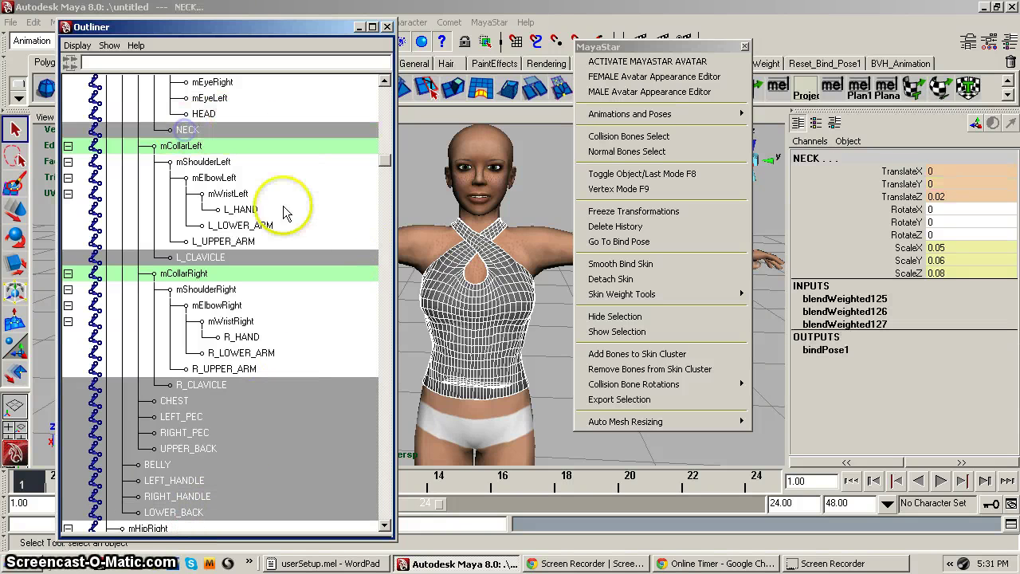
# Add the PELVIS collision bone to the selected top and torso bones
pyautogui.click(381, 162)
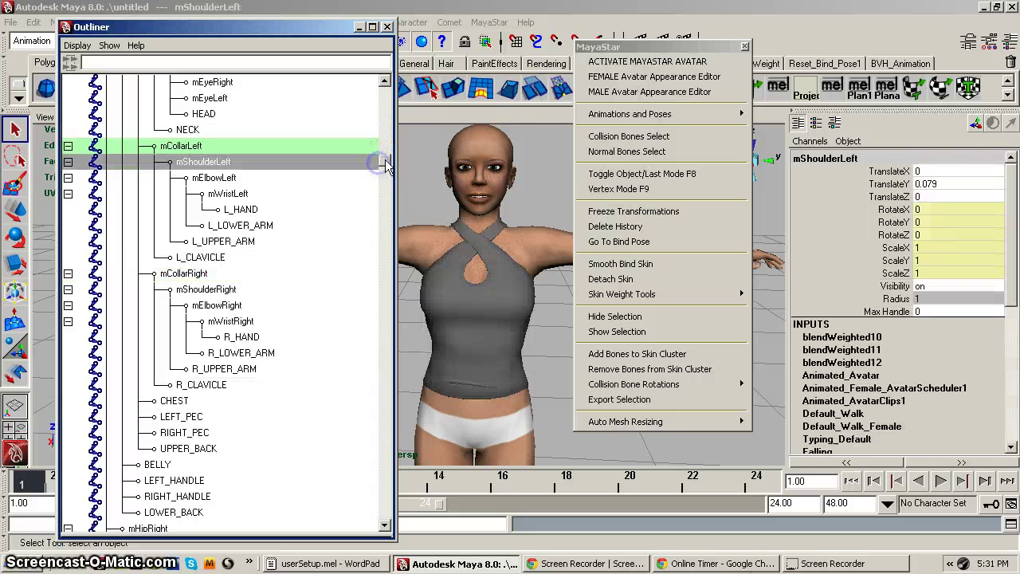
pyautogui.hotkey('ctrl', 'z')
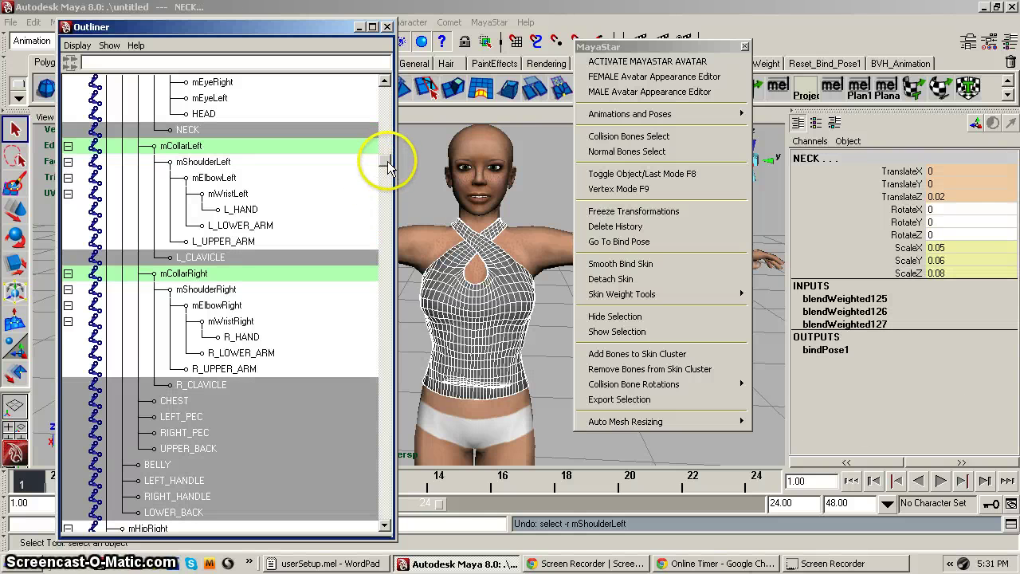
pyautogui.moveTo(386, 171); pyautogui.dragTo(383, 305)
pyautogui.keyDown('ctrl'); pyautogui.click(140, 402); pyautogui.keyUp('ctrl')
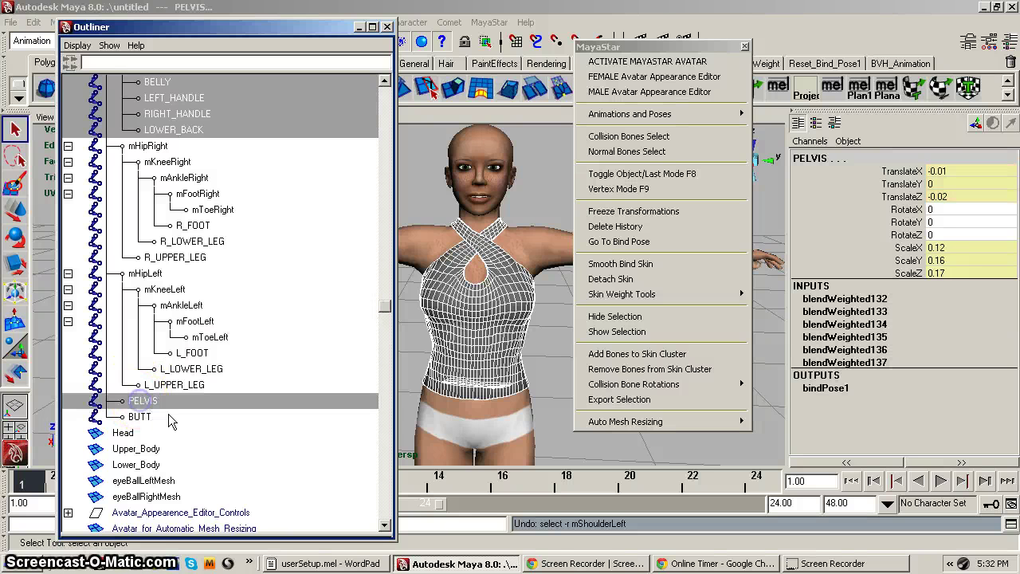
pyautogui.moveTo(174, 421)
pyautogui.mouseDown()
pyautogui.moveTo(205, 421)
pyautogui.moveTo(284, 373)
pyautogui.mouseUp()
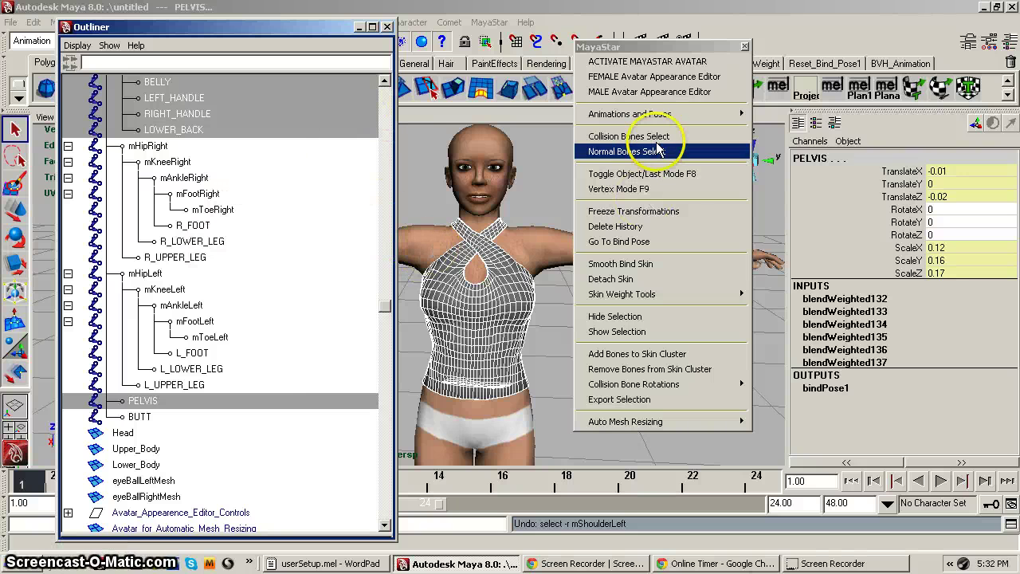
# Open the Smooth Bind options for the selected top and bones and enable Remove unused influences
pyautogui.click(638, 267)
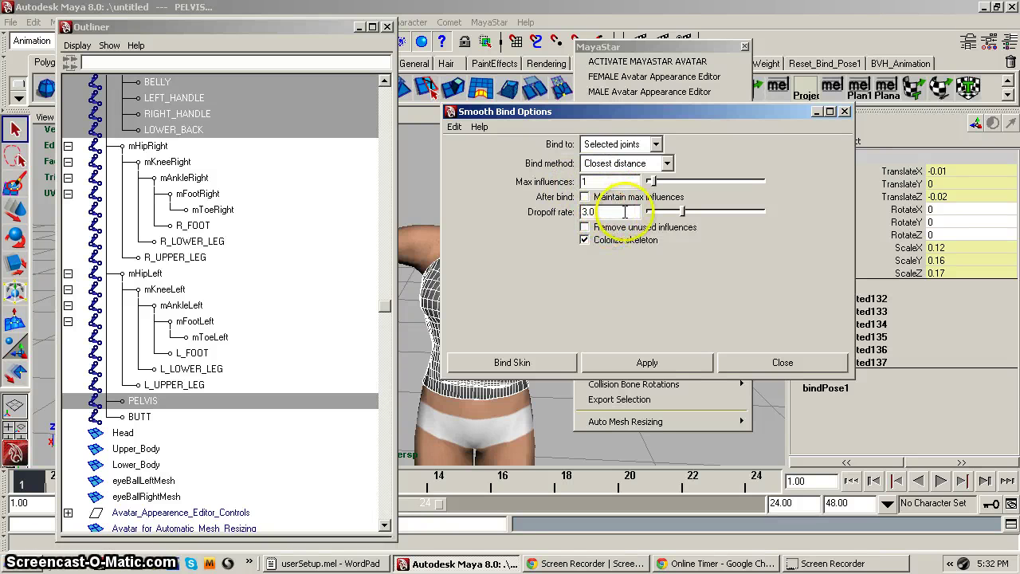
pyautogui.click(601, 247)
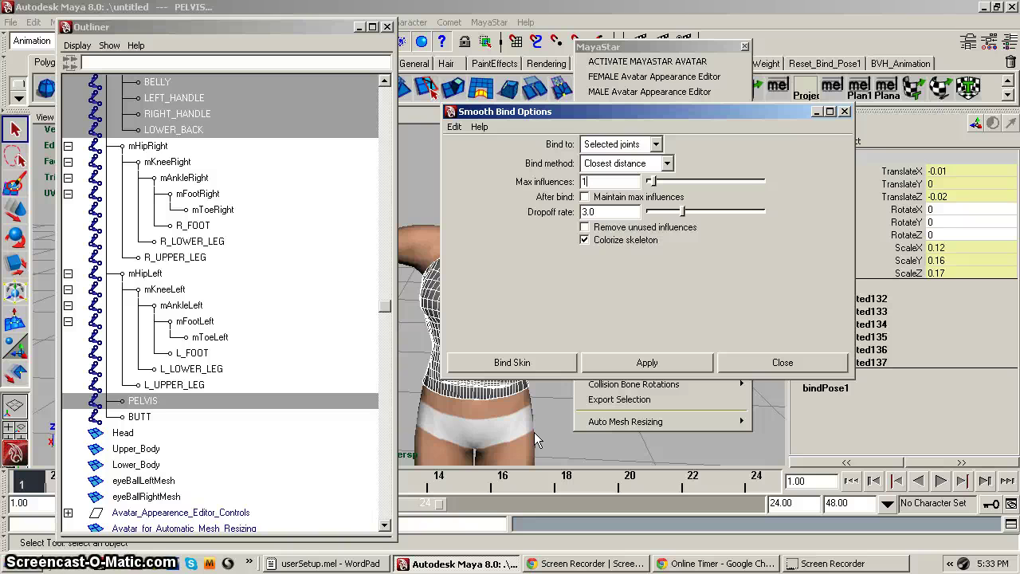
pyautogui.click(610, 228)
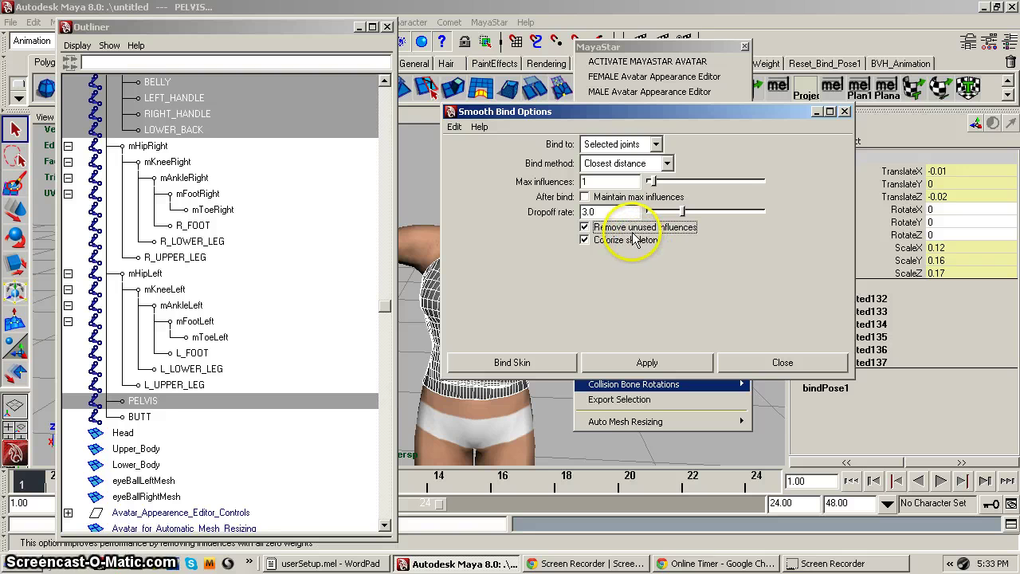
# Turn off Remove unused influences, smooth bind the criss-cross top to the selected joints with max influences 1, and close the Outliner
pyautogui.click(586, 227)
pyautogui.click(587, 240)
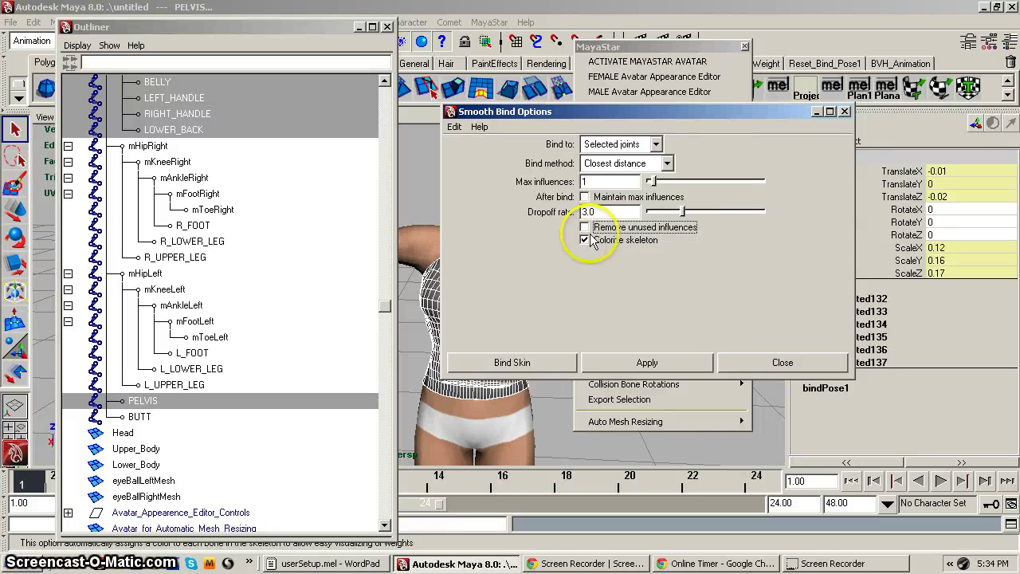
pyautogui.click(552, 368)
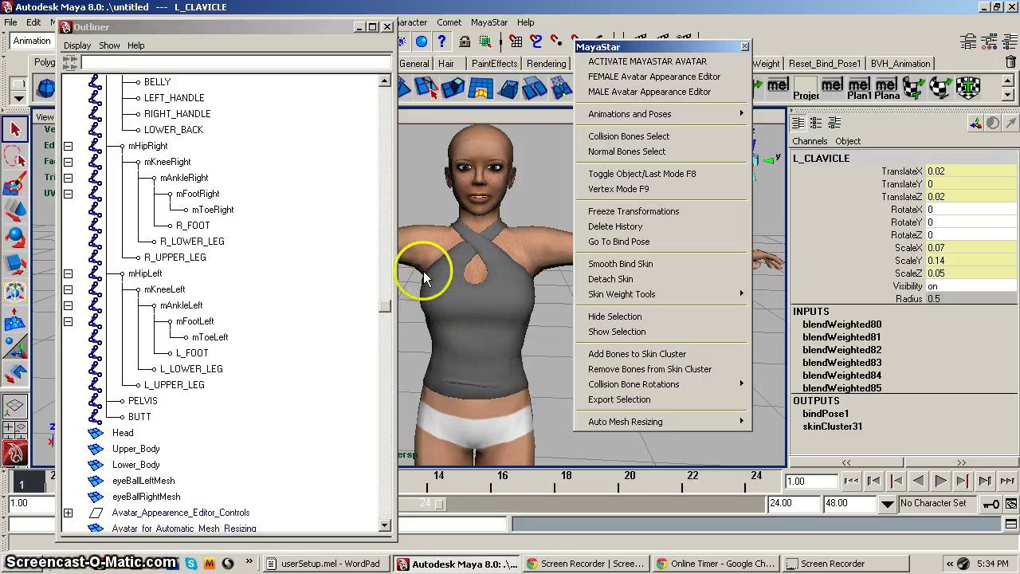
pyautogui.click(384, 26)
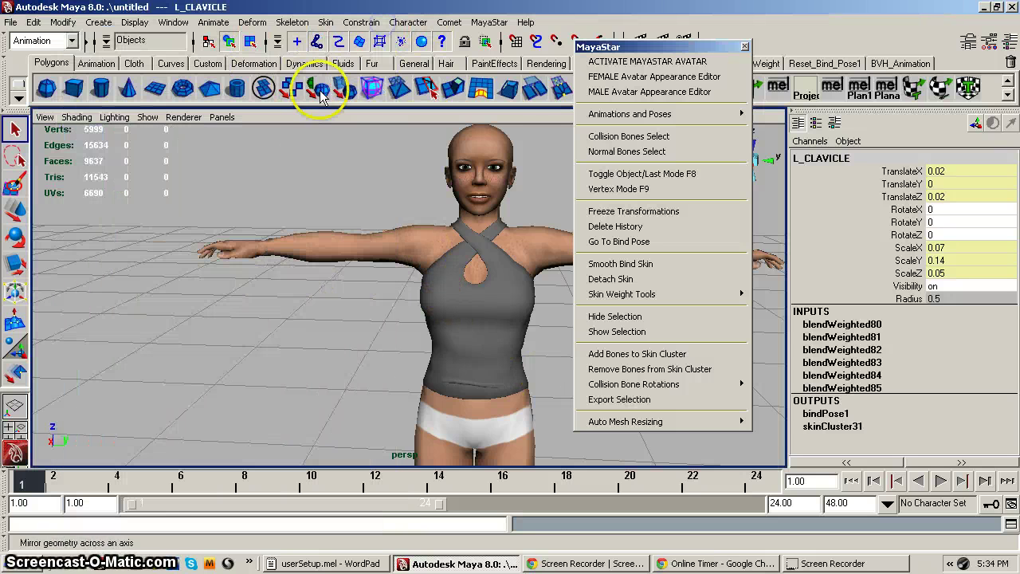
# Open the female Avatar Appearance Editor and raise the torso's Breast Size to 100 to test how the bound top deforms
pyautogui.keyDown('alt'); pyautogui.moveTo(448, 337); pyautogui.dragTo(331, 361, button='middle'); pyautogui.keyUp('alt')
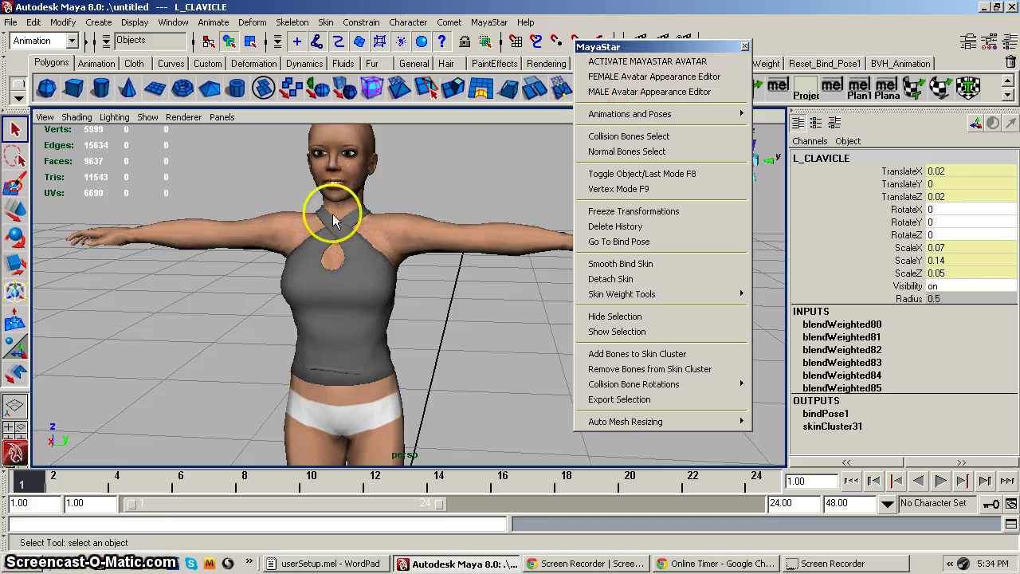
pyautogui.click(668, 80)
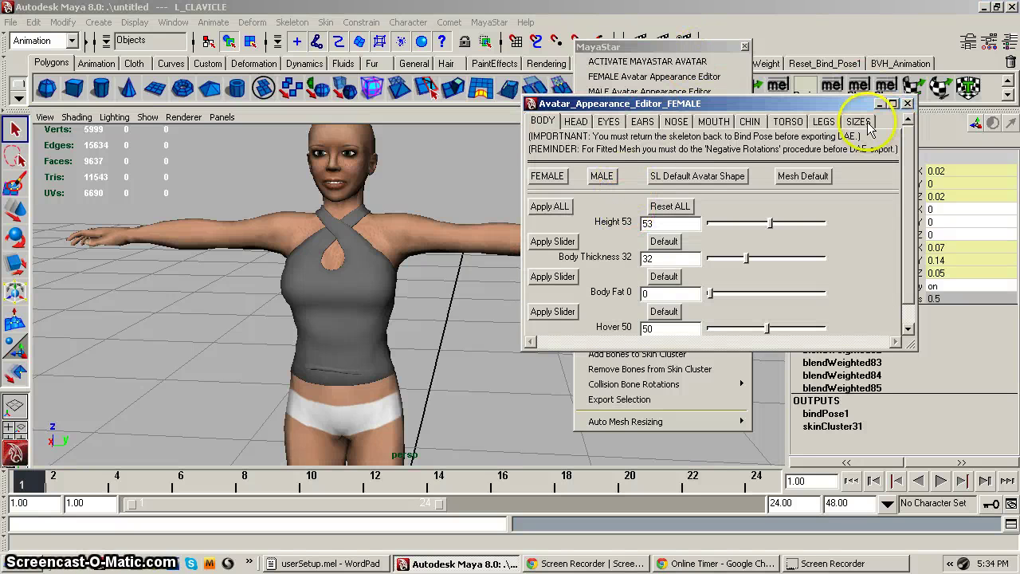
pyautogui.click(788, 122)
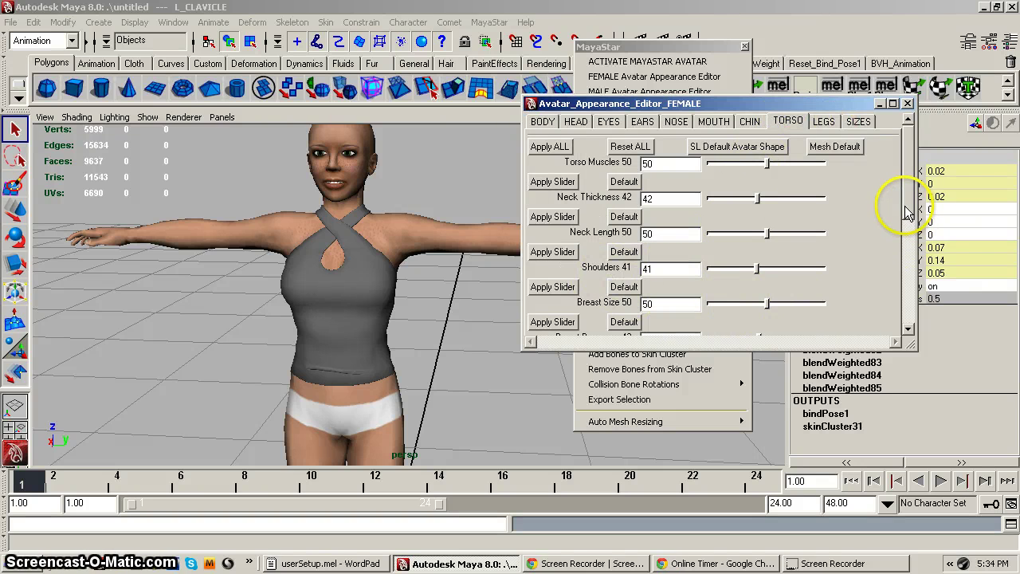
pyautogui.moveTo(901, 200); pyautogui.dragTo(905, 263)
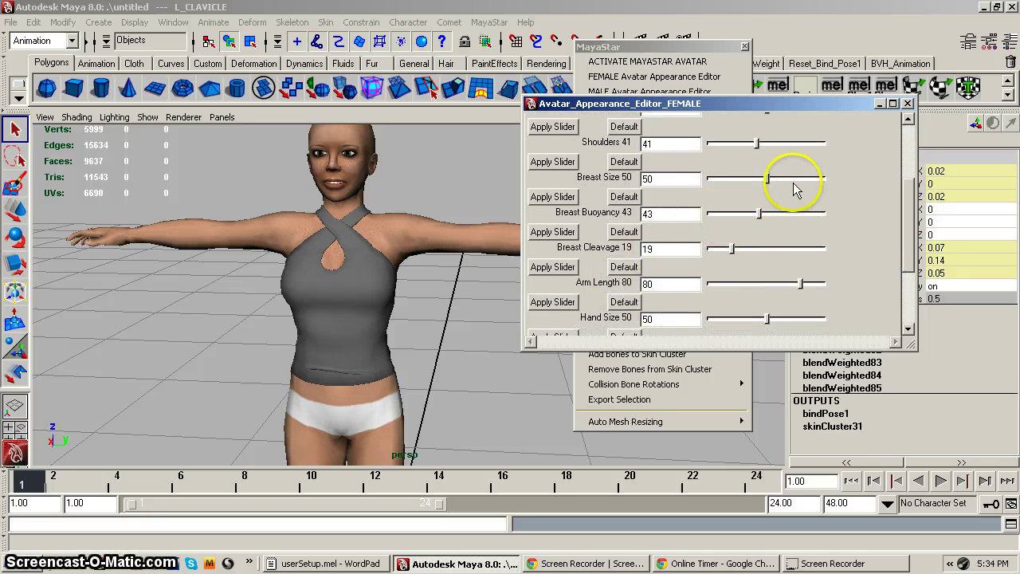
pyautogui.moveTo(774, 179); pyautogui.dragTo(839, 180)
pyautogui.keyDown('alt'); pyautogui.moveTo(379, 317); pyautogui.dragTo(369, 286); pyautogui.keyUp('alt')
pyautogui.scroll(5, 430, 285)
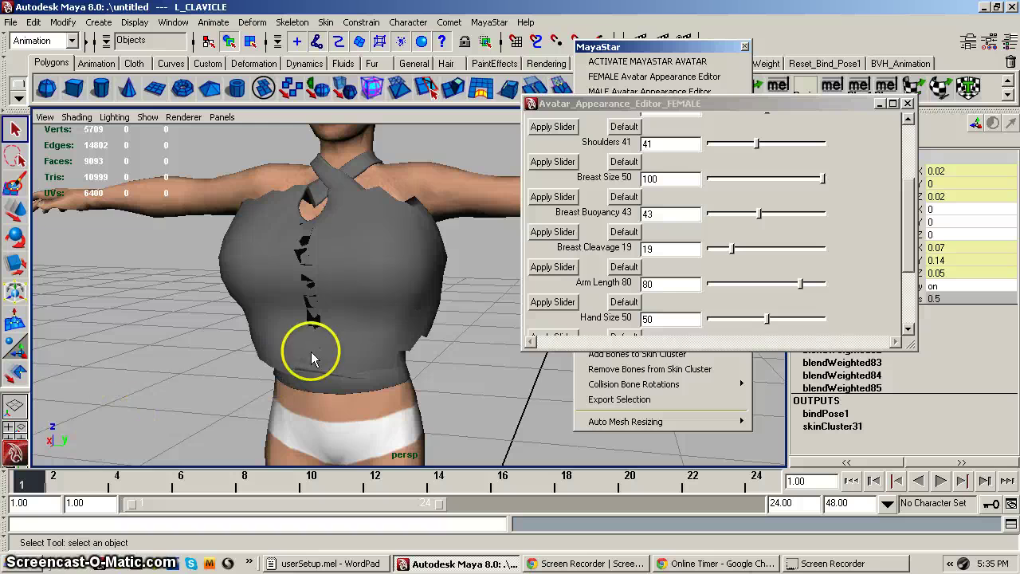
pyautogui.keyDown('alt'); pyautogui.moveTo(333, 333); pyautogui.dragTo(364, 358); pyautogui.keyUp('alt')
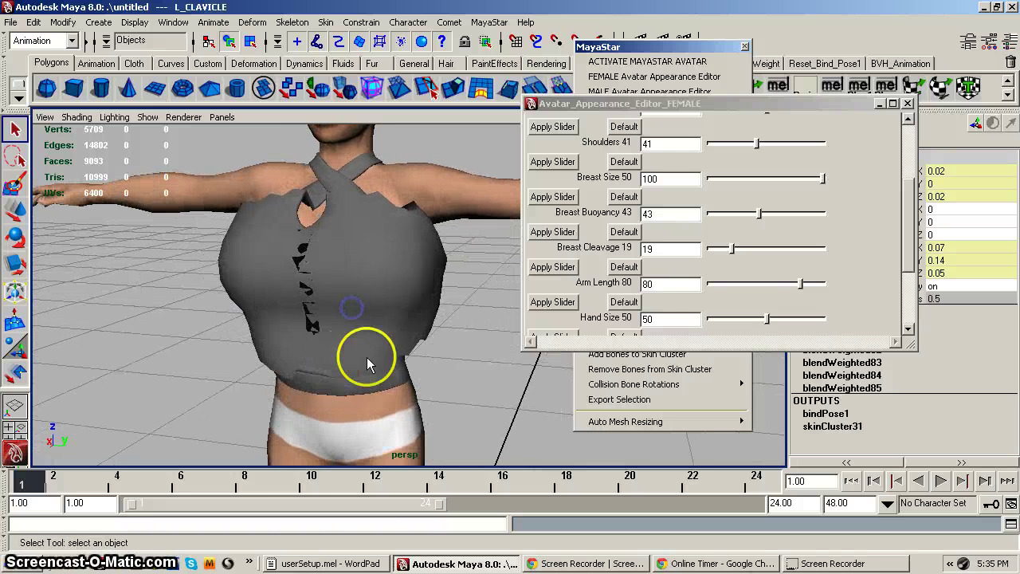
# Try to reset Breast Size to its default value and apply it to the avatar
pyautogui.click(637, 198)
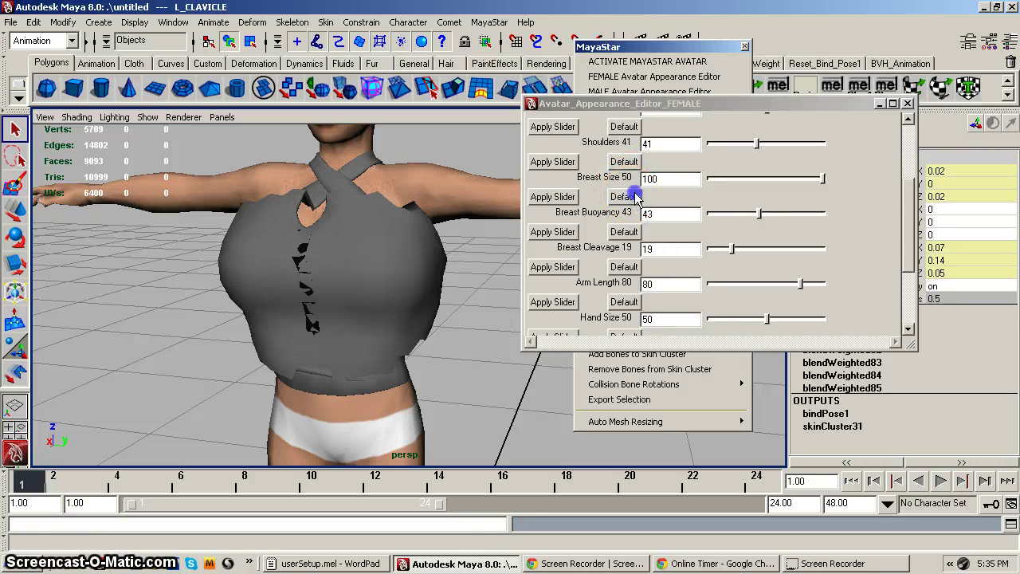
pyautogui.click(552, 197)
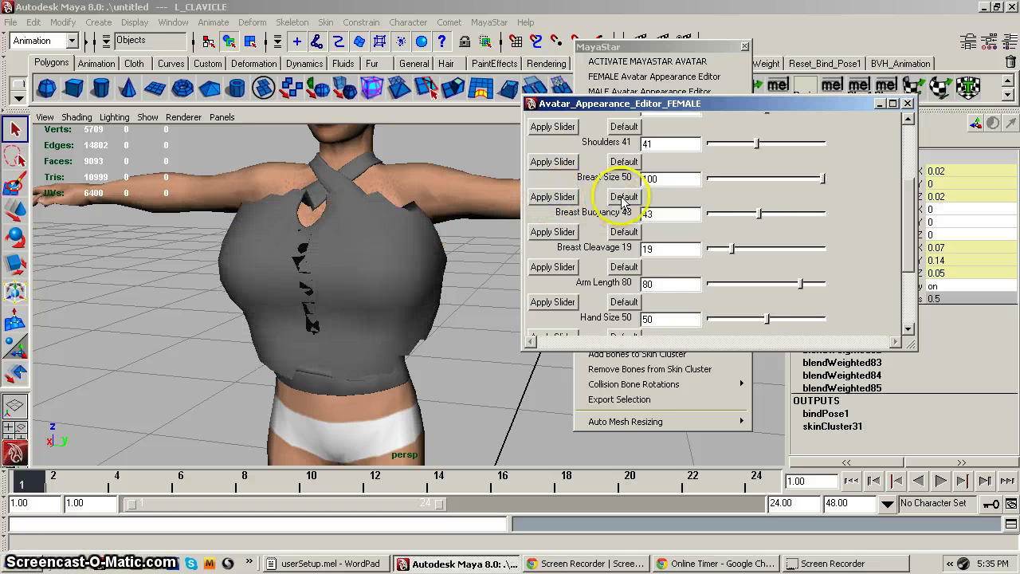
pyautogui.click(623, 197)
pyautogui.click(552, 197)
pyautogui.click(623, 197)
pyautogui.click(553, 197)
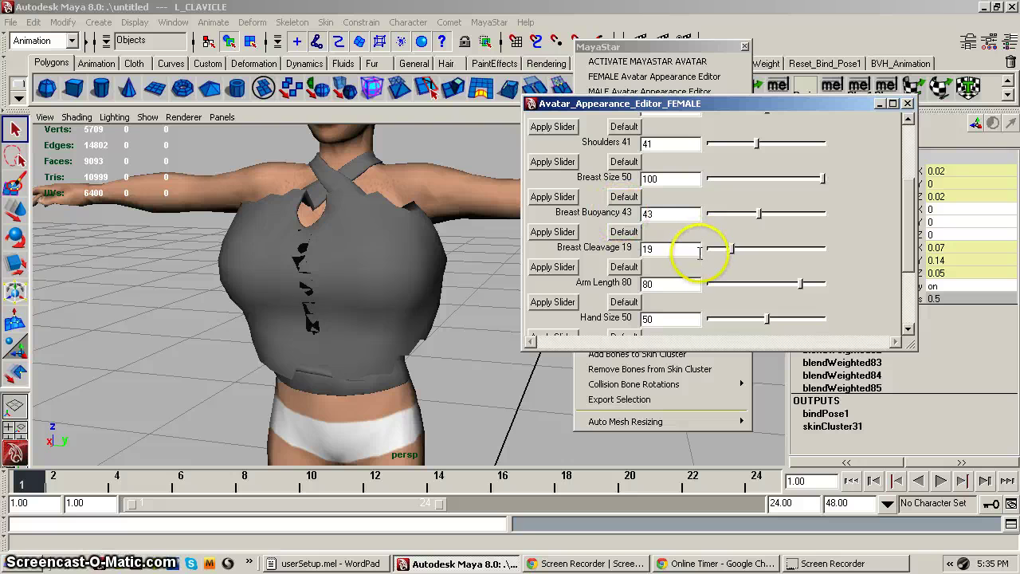
pyautogui.click(687, 46)
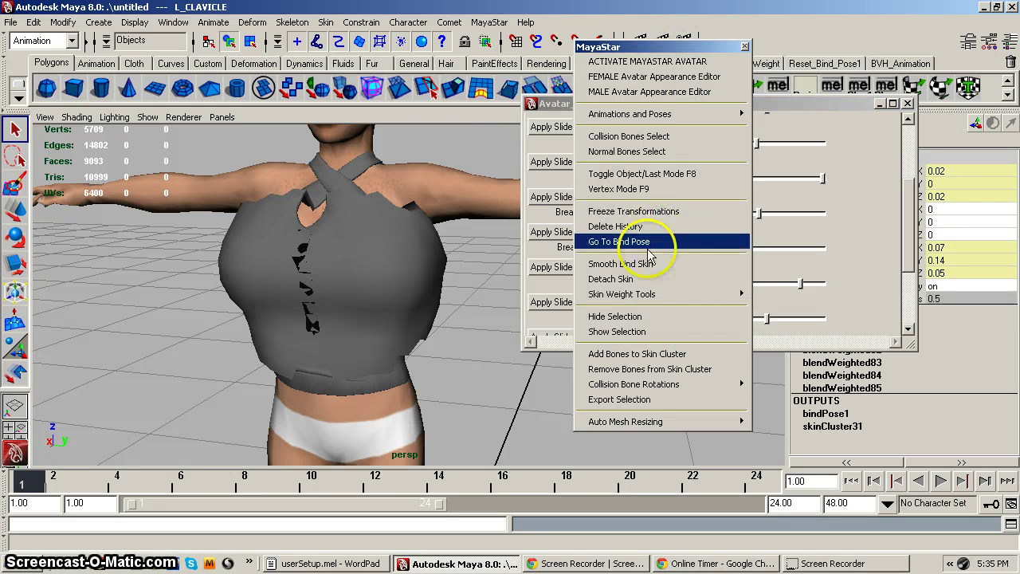
pyautogui.click(692, 295)
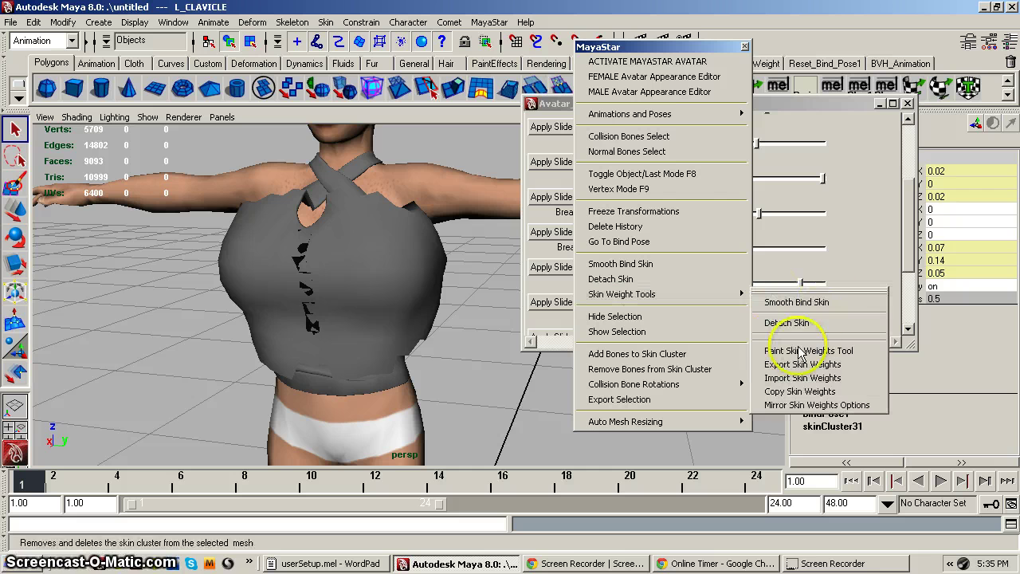
pyautogui.click(793, 351)
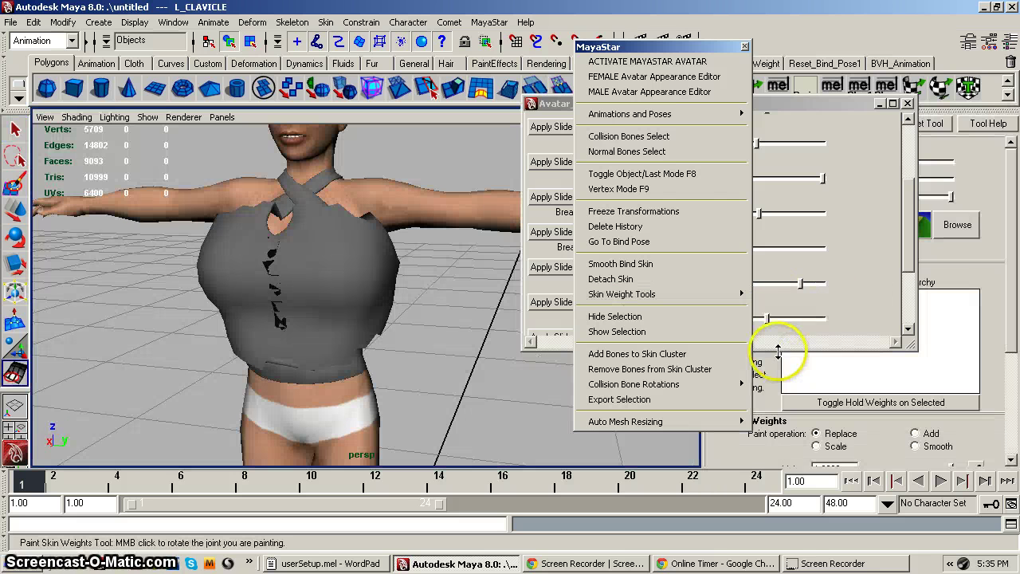
# Move the appearance editor out of the way and start the Paint Skin Weights Tool on the criss-cross top
pyautogui.click(796, 107)
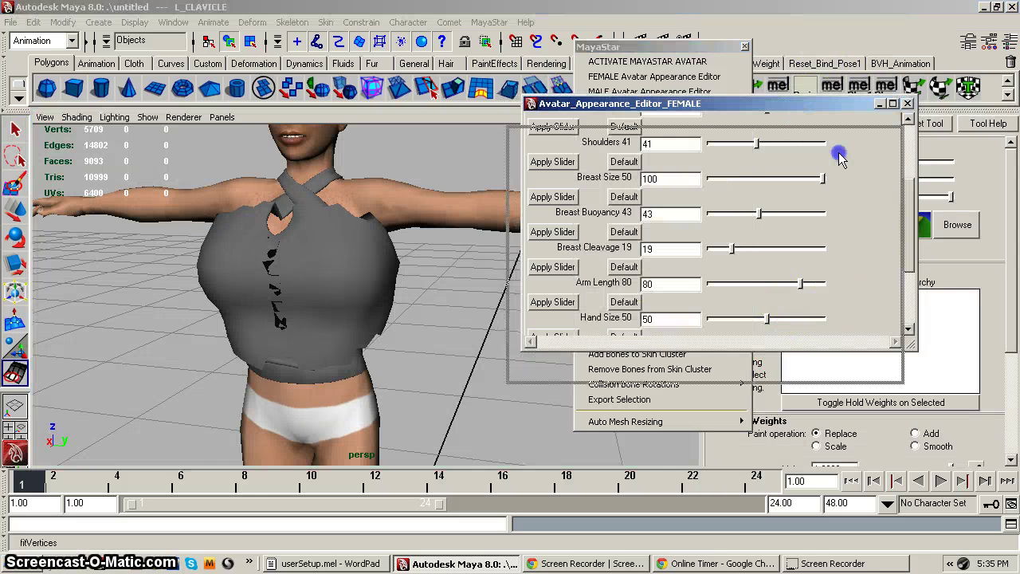
pyautogui.click(934, 330)
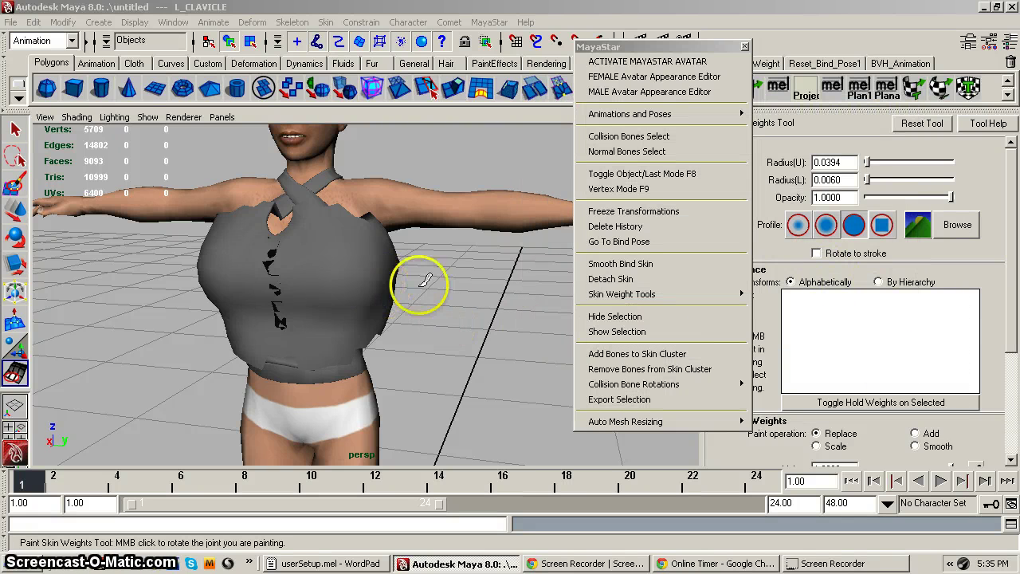
pyautogui.press('q')
pyautogui.click(396, 299)
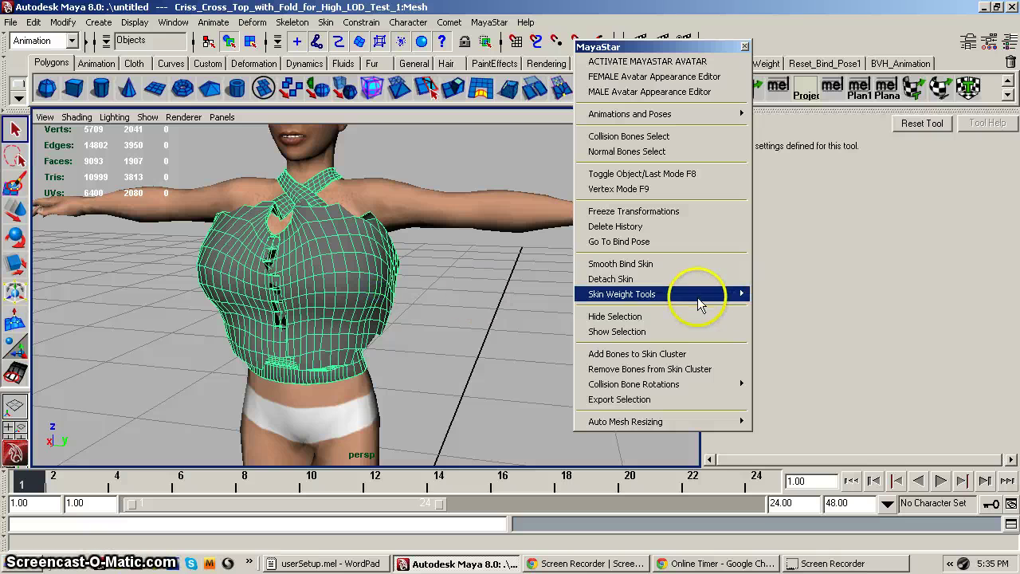
pyautogui.moveTo(694, 295)
pyautogui.click(803, 352)
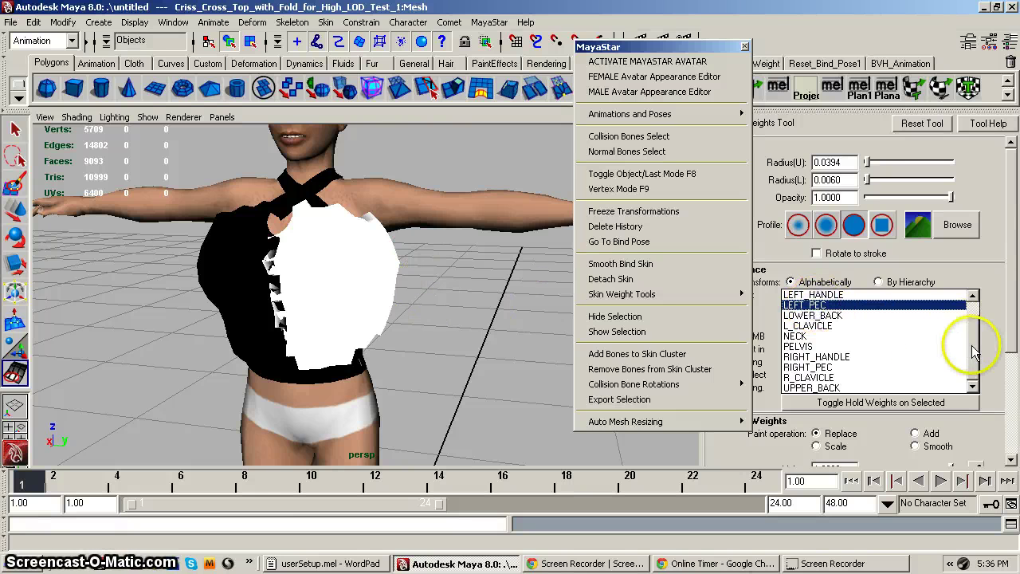
# Flood the top's LEFT_PEC influence with a Replace value of 0
pyautogui.moveTo(974, 350); pyautogui.dragTo(990, 335)
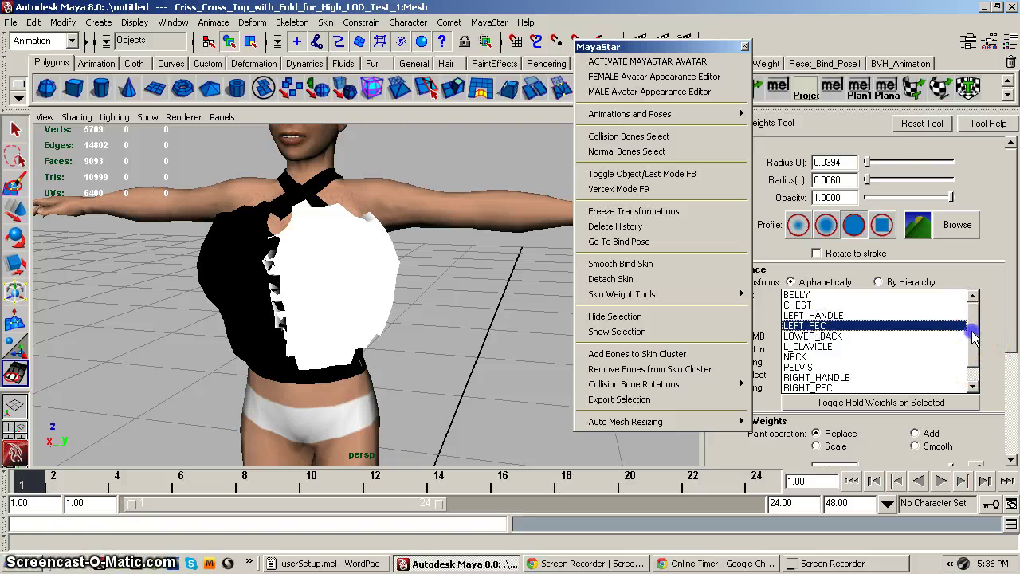
pyautogui.scroll(-1, 972, 341)
pyautogui.moveTo(1012, 323); pyautogui.dragTo(1010, 383)
pyautogui.click(955, 395)
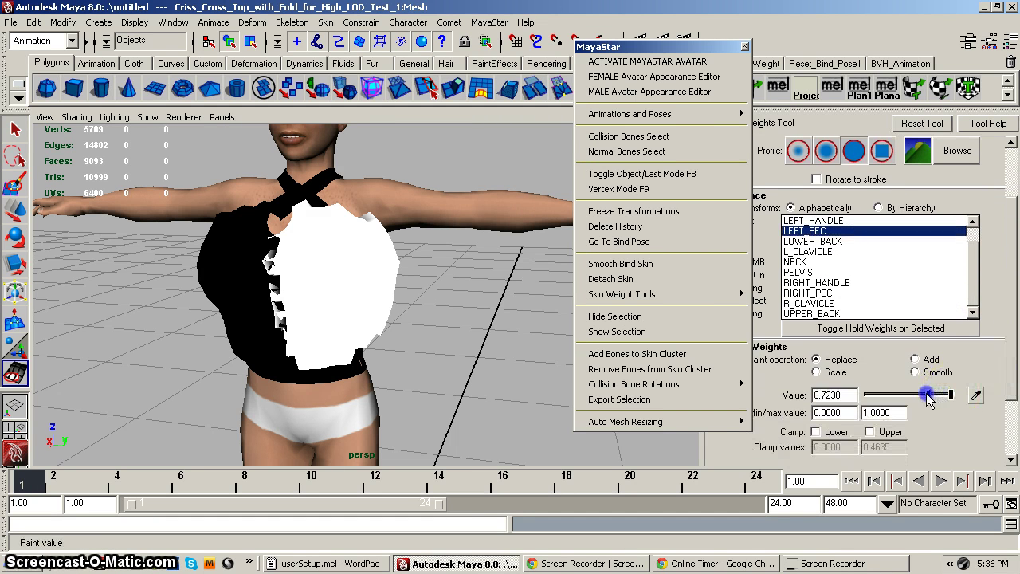
pyautogui.moveTo(907, 399); pyautogui.dragTo(849, 393)
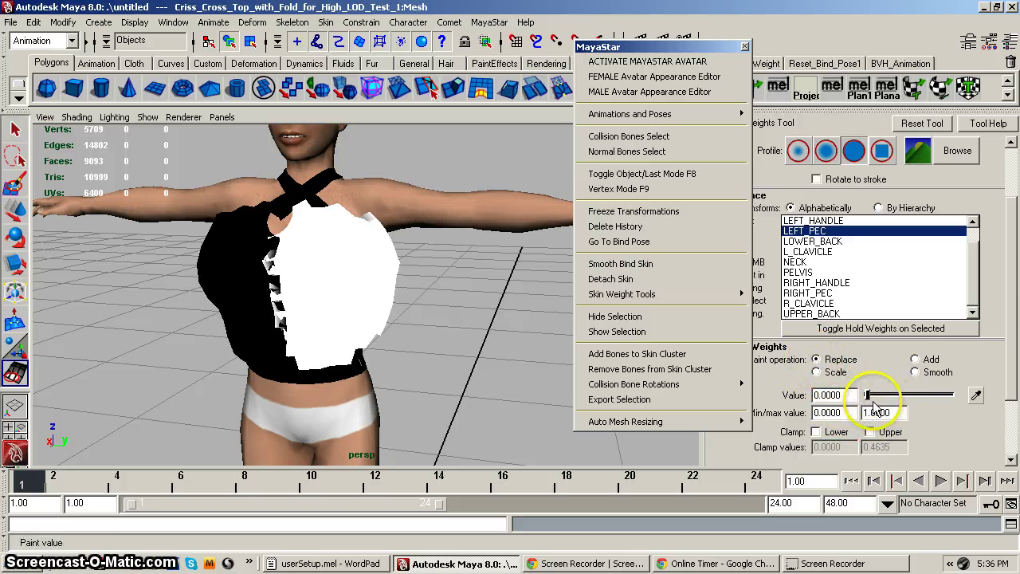
pyautogui.scroll(-2, 1006, 291)
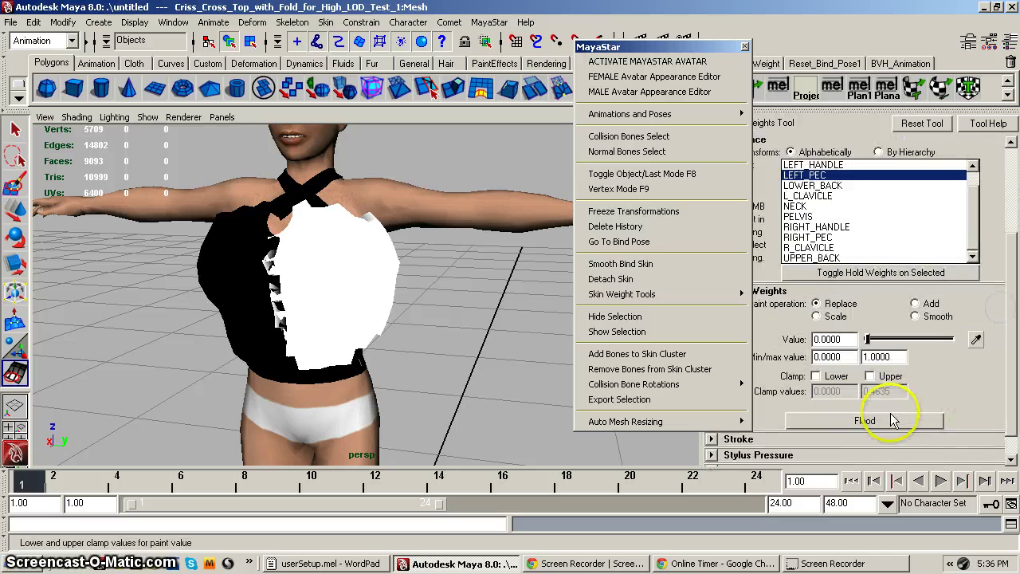
pyautogui.click(890, 423)
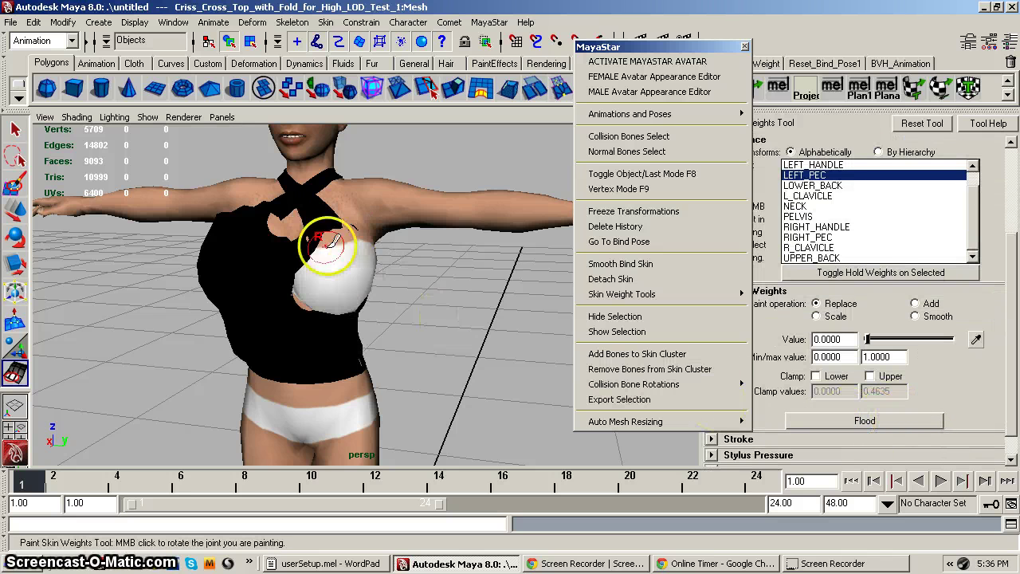
# Inspect the avatar's left bust area and display the wireframe on the shaded models
pyautogui.moveTo(325, 222)
pyautogui.mouseDown()
pyautogui.moveTo(319, 285)
pyautogui.moveTo(341, 268)
pyautogui.moveTo(333, 285)
pyautogui.mouseUp()
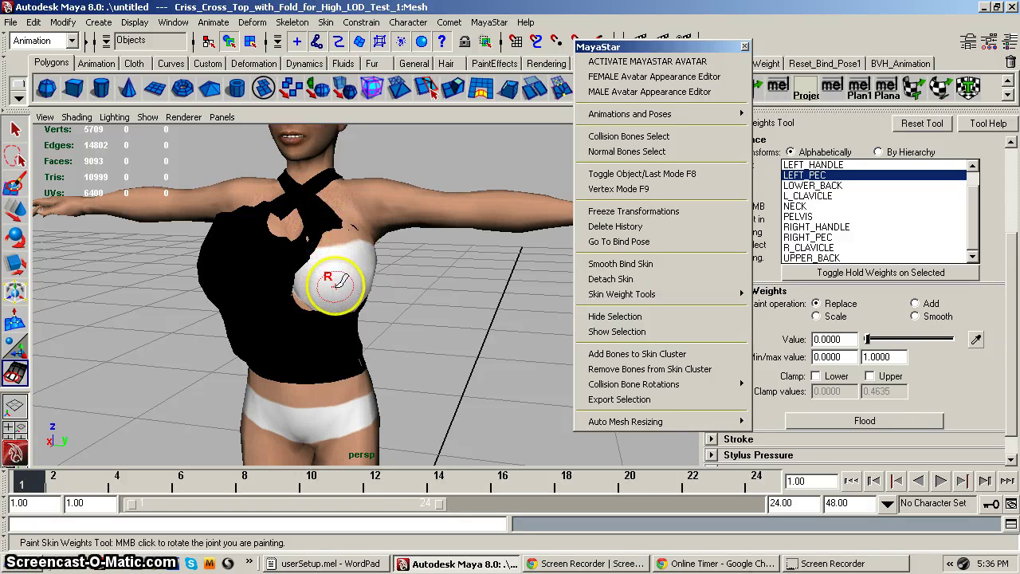
pyautogui.moveTo(338, 285)
pyautogui.keyDown('alt'); pyautogui.mouseDown()
pyautogui.moveTo(382, 335)
pyautogui.moveTo(274, 280)
pyautogui.moveTo(446, 342)
pyautogui.moveTo(343, 239)
pyautogui.mouseUp(); pyautogui.keyUp('alt')
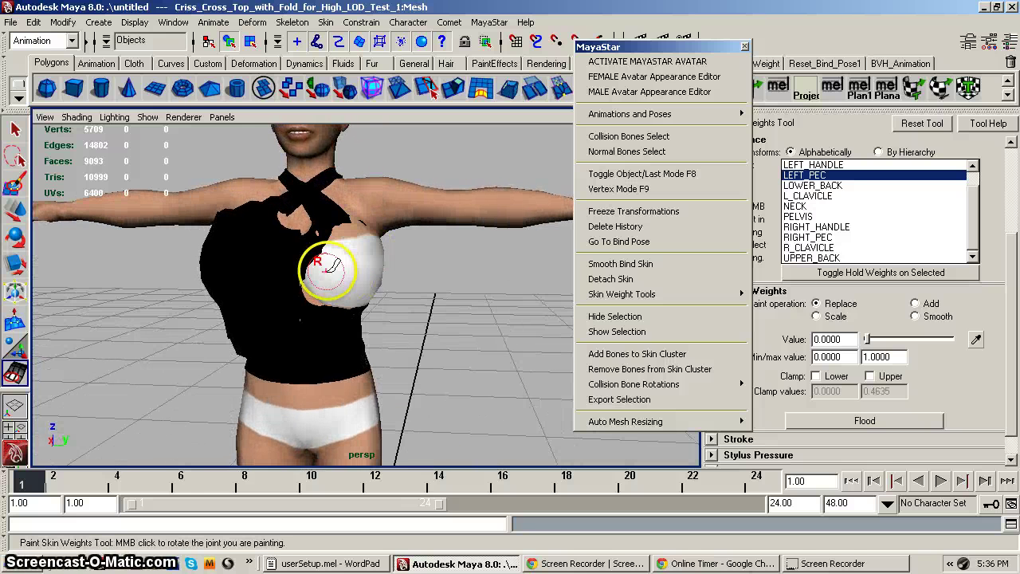
pyautogui.click(78, 119)
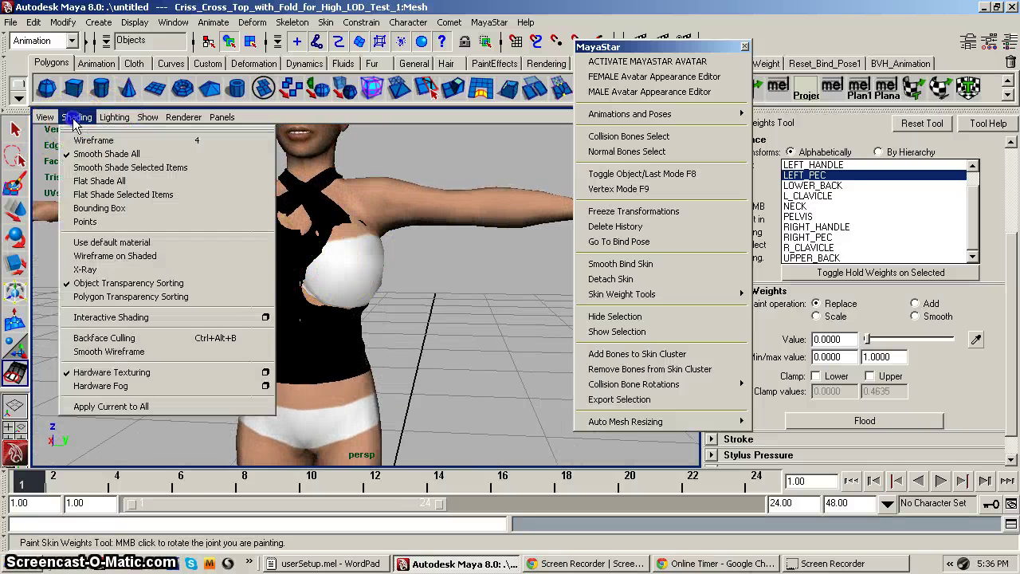
pyautogui.click(112, 256)
pyautogui.moveTo(143, 295)
pyautogui.keyDown('alt'); pyautogui.mouseDown()
pyautogui.moveTo(196, 311)
pyautogui.moveTo(280, 296)
pyautogui.mouseUp(); pyautogui.keyUp('alt')
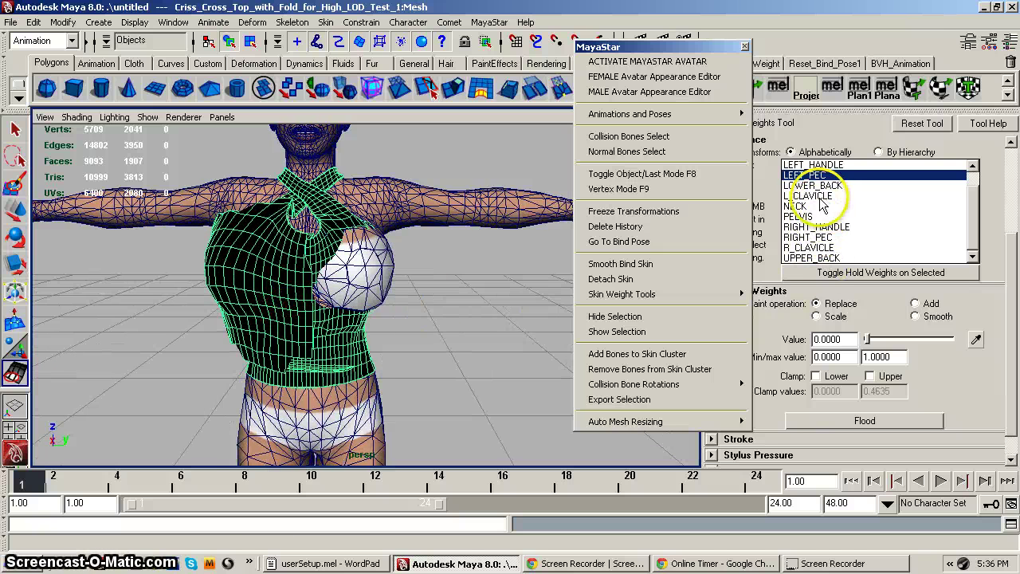
# Flood the top's RIGHT_PEC influence with a Replace value of 0
pyautogui.click(825, 237)
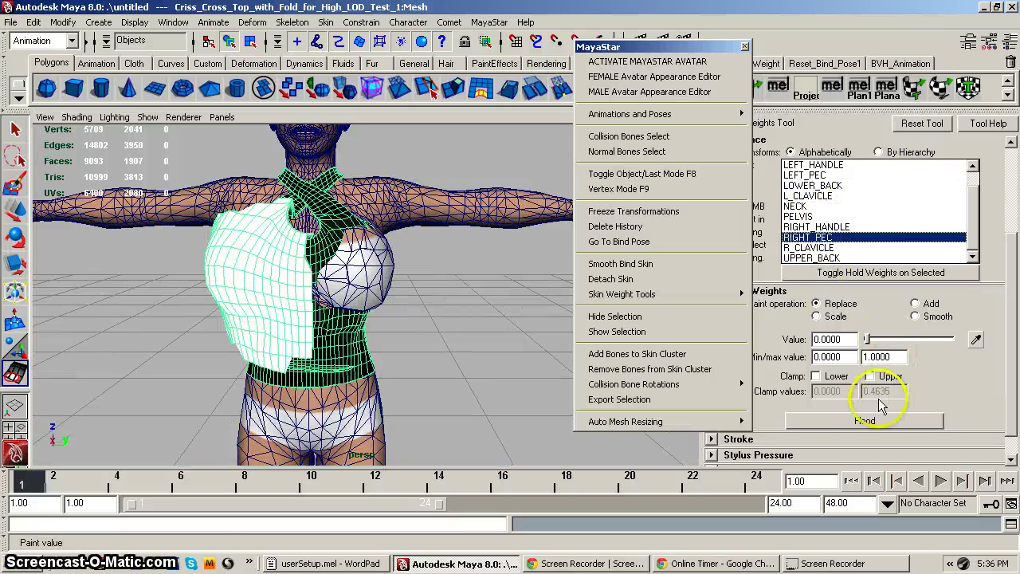
pyautogui.click(845, 421)
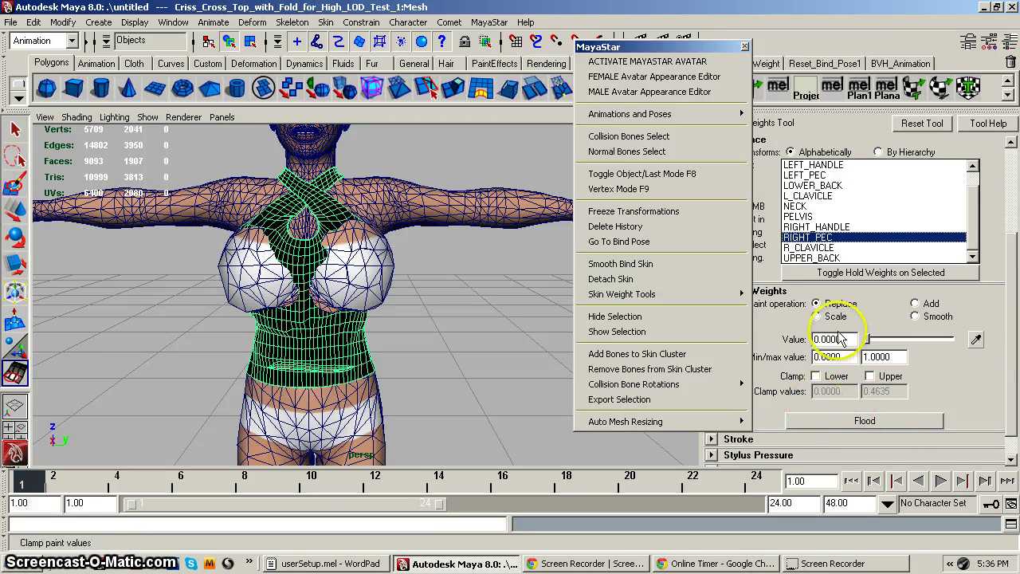
# Paint the top's LEFT_PEC influence over the upper left bust using the Replace operation with a value of 1
pyautogui.click(809, 175)
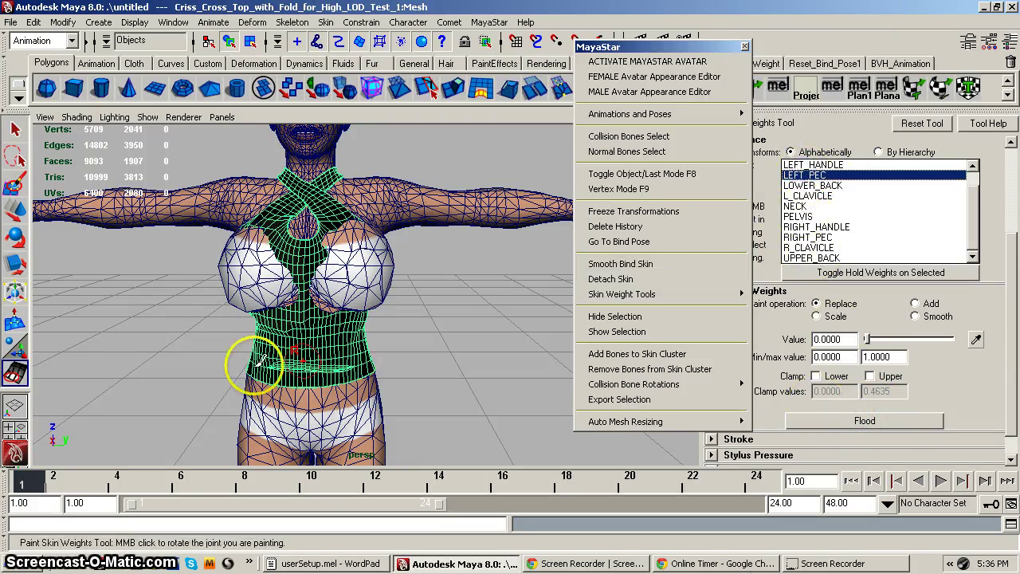
pyautogui.moveTo(291, 355)
pyautogui.keyDown('alt'); pyautogui.mouseDown()
pyautogui.moveTo(466, 295)
pyautogui.moveTo(481, 353)
pyautogui.moveTo(460, 353)
pyautogui.moveTo(489, 337)
pyautogui.mouseUp(); pyautogui.keyUp('alt')
pyautogui.click(459, 339)
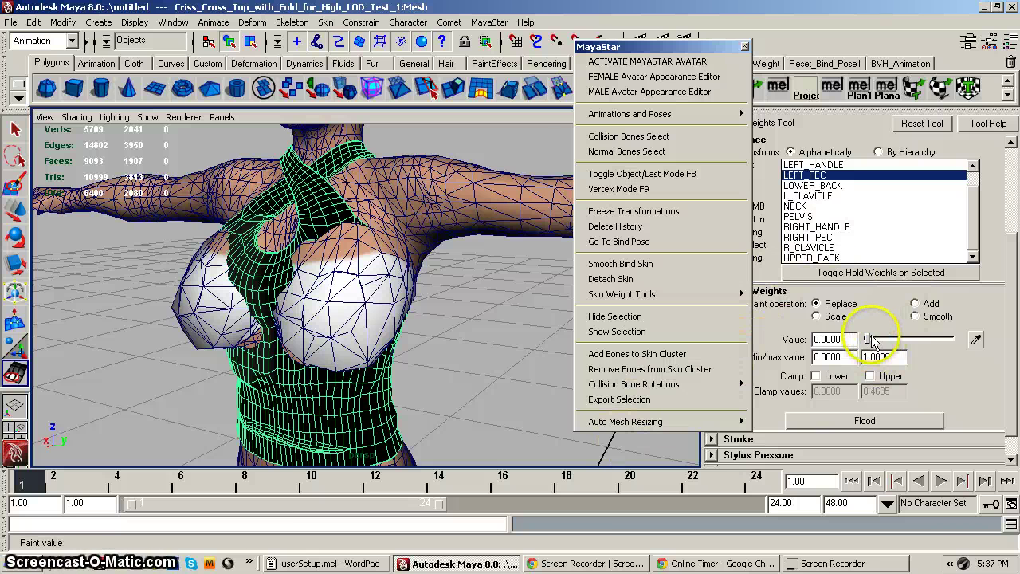
pyautogui.moveTo(867, 340); pyautogui.dragTo(898, 340)
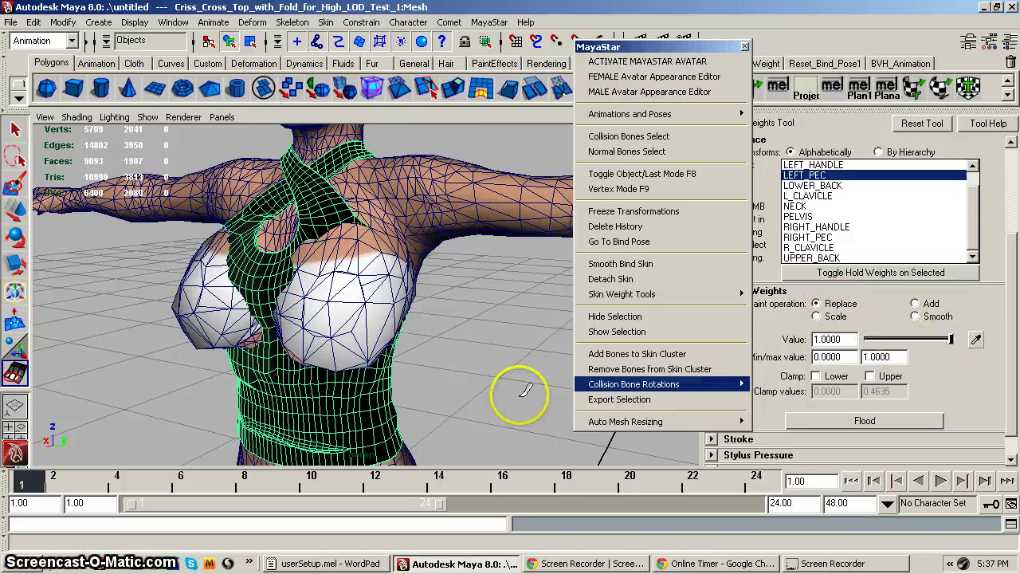
pyautogui.moveTo(455, 403)
pyautogui.keyDown('alt'); pyautogui.mouseDown(button='middle')
pyautogui.moveTo(485, 410)
pyautogui.moveTo(502, 397)
pyautogui.moveTo(485, 407)
pyautogui.mouseUp(button='middle'); pyautogui.keyUp('alt')
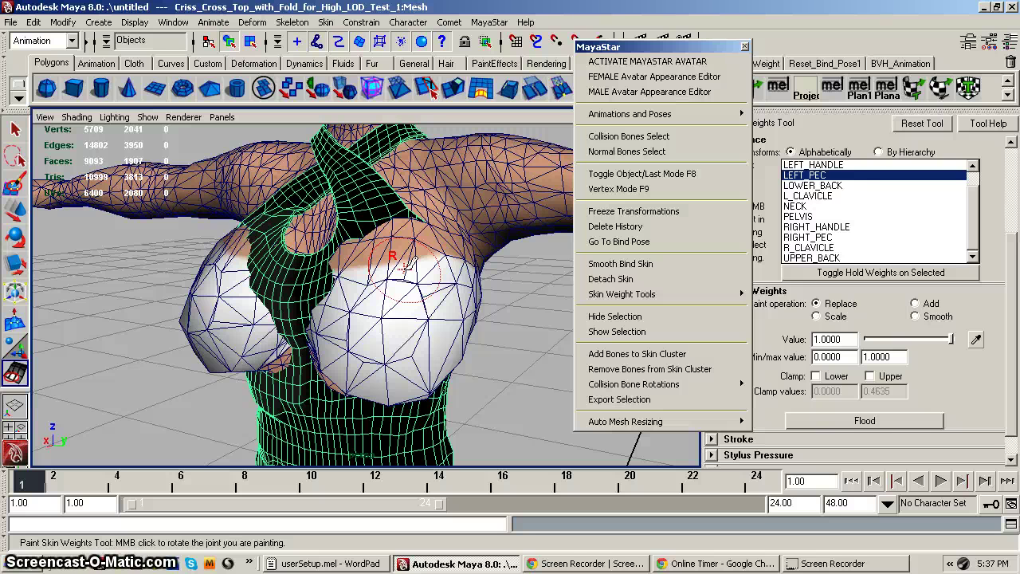
pyautogui.moveTo(454, 298)
pyautogui.keyDown('alt'); pyautogui.mouseDown()
pyautogui.moveTo(437, 336)
pyautogui.moveTo(404, 295)
pyautogui.mouseUp(); pyautogui.keyUp('alt')
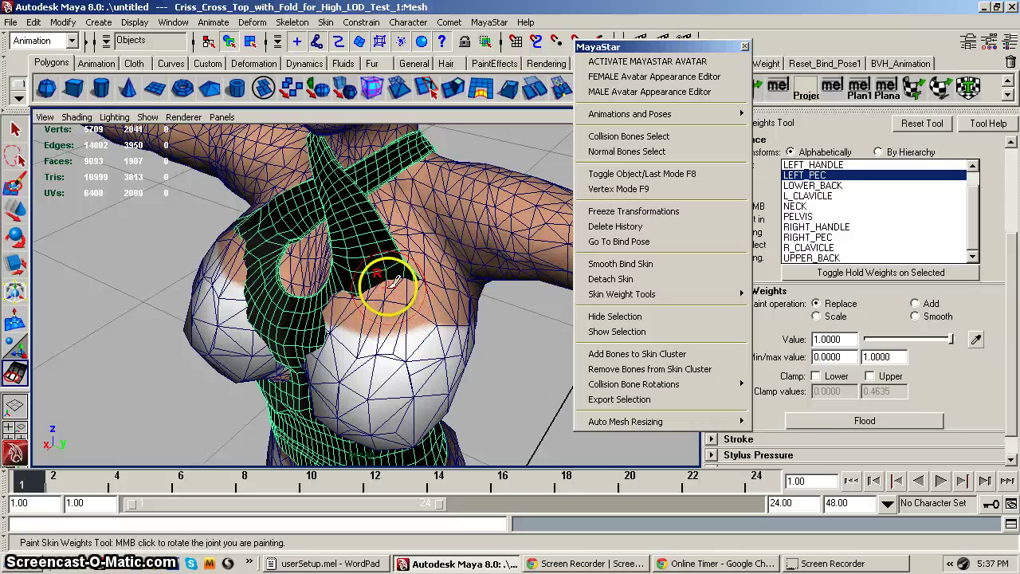
pyautogui.keyDown('alt'); pyautogui.moveTo(428, 321); pyautogui.dragTo(431, 290); pyautogui.keyUp('alt')
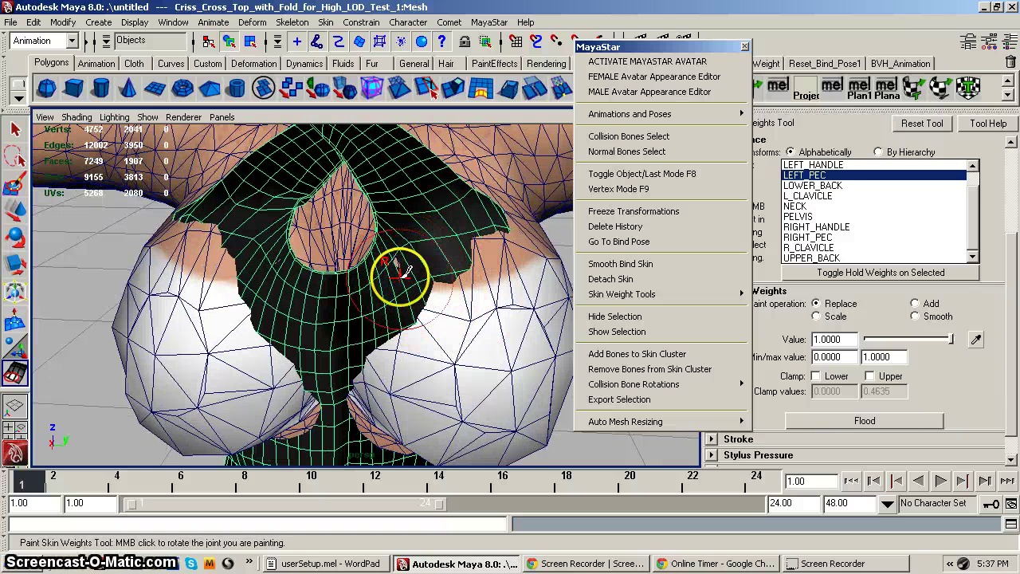
pyautogui.click(408, 272)
pyautogui.keyDown('alt'); pyautogui.moveTo(425, 288); pyautogui.dragTo(368, 281); pyautogui.keyUp('alt')
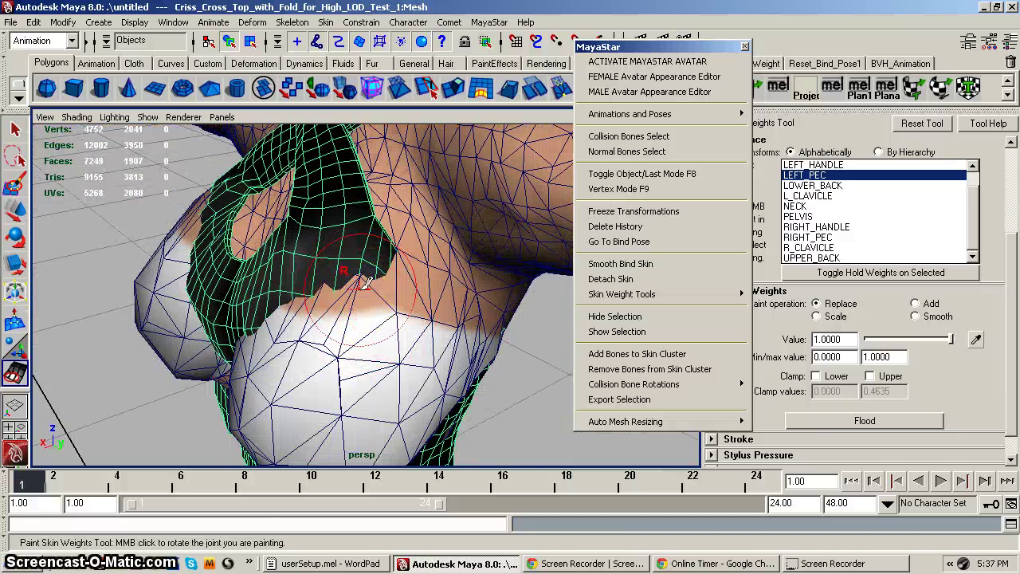
pyautogui.click(378, 311)
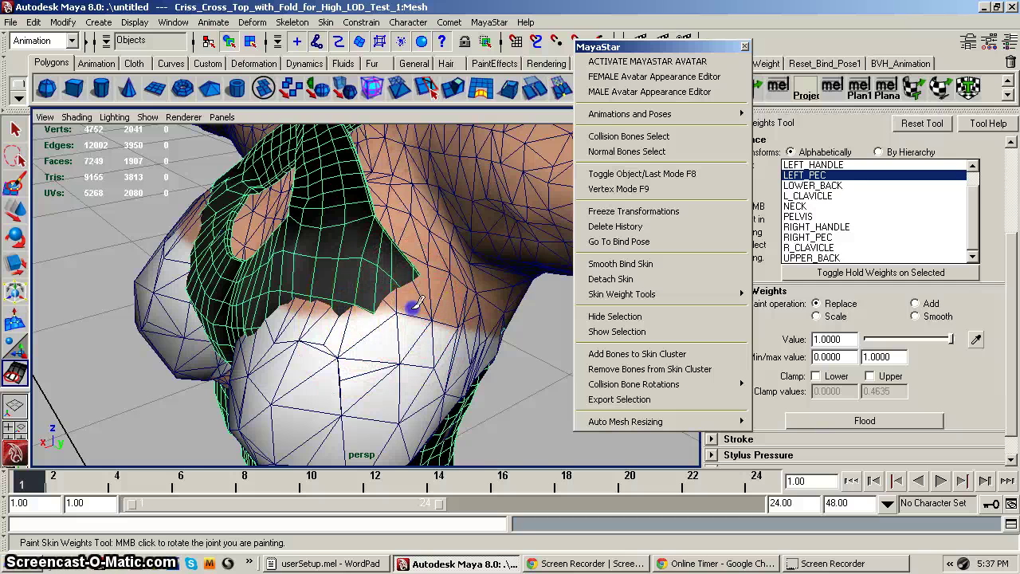
# Paint LEFT_PEC weight along the outer side of the left bust, pulling the fabric out towards the armpit
pyautogui.moveTo(423, 338)
pyautogui.keyDown('alt'); pyautogui.mouseDown()
pyautogui.moveTo(367, 263)
pyautogui.moveTo(363, 283)
pyautogui.mouseUp(); pyautogui.keyUp('alt')
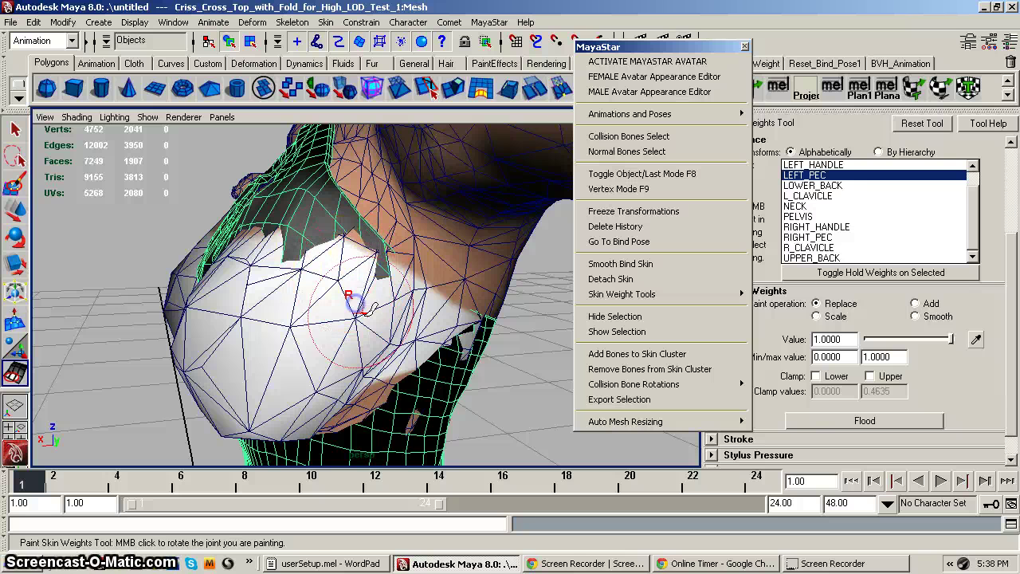
pyautogui.keyDown('alt'); pyautogui.moveTo(373, 322); pyautogui.dragTo(346, 295); pyautogui.keyUp('alt')
pyautogui.click(342, 287)
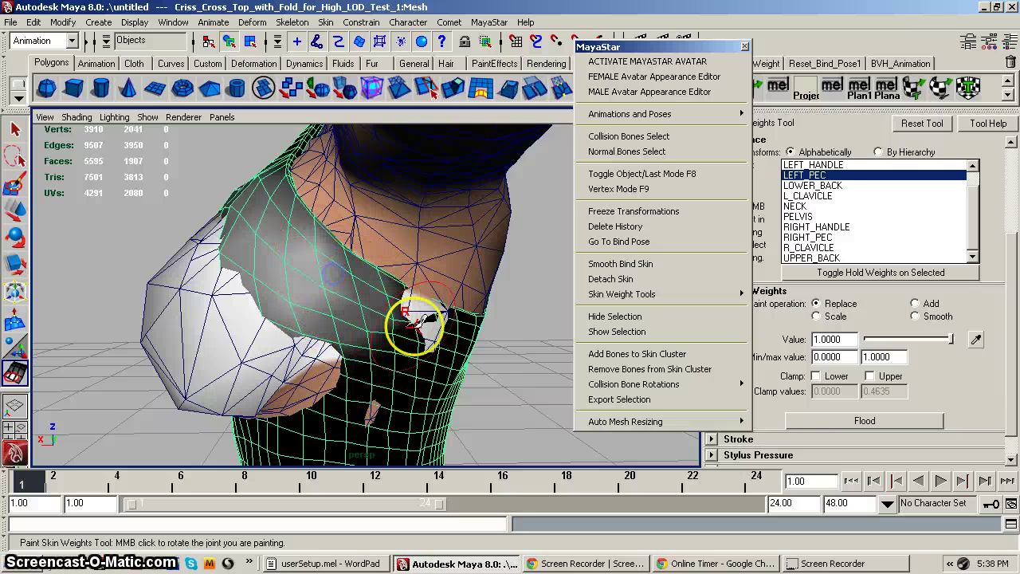
pyautogui.keyDown('alt'); pyautogui.moveTo(408, 353); pyautogui.dragTo(437, 343); pyautogui.keyUp('alt')
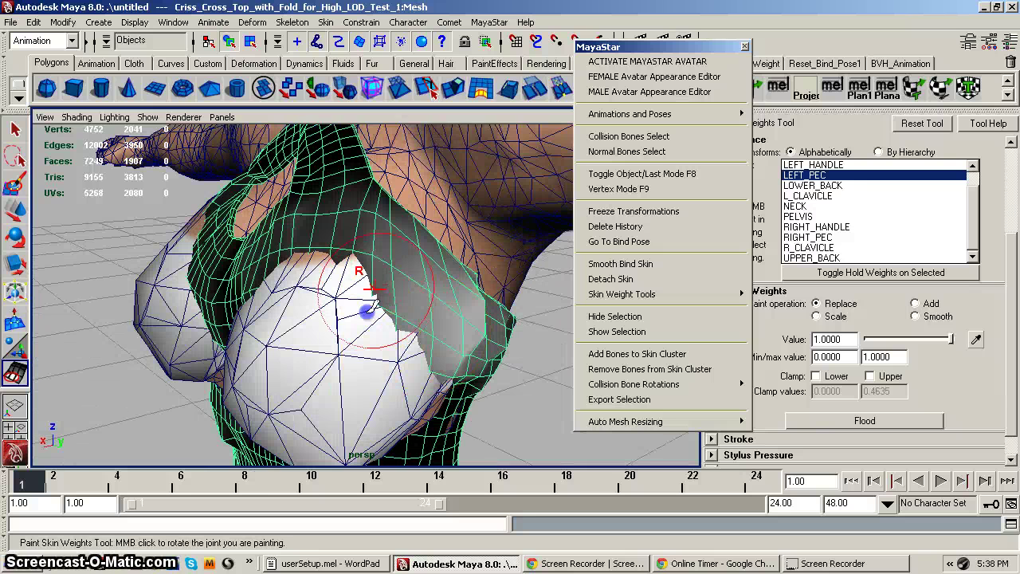
# Paint LEFT_PEC weight down the front and inner side of the left bust to bring the fabric over the skin
pyautogui.keyDown('alt'); pyautogui.moveTo(326, 342); pyautogui.dragTo(397, 349); pyautogui.keyUp('alt')
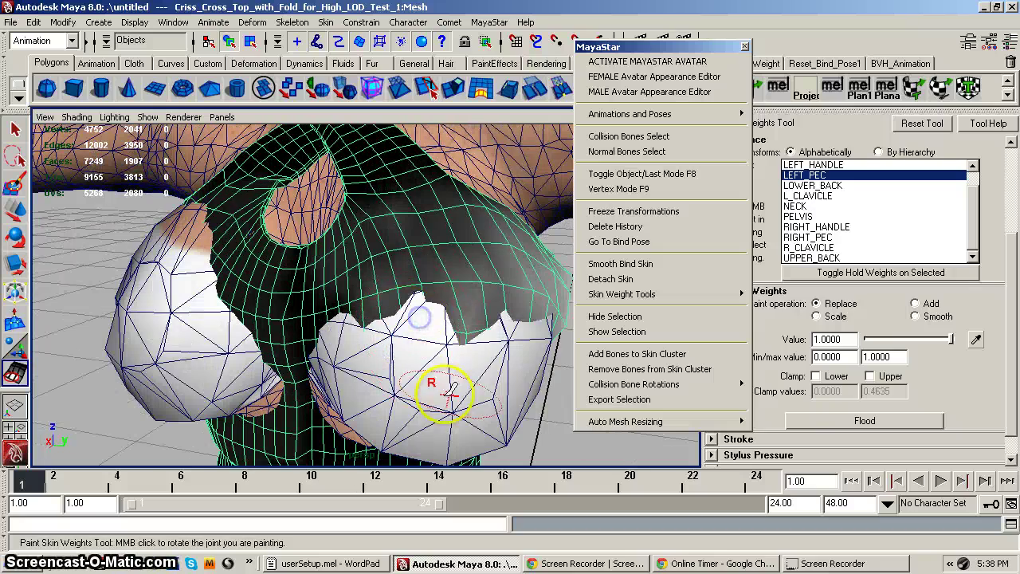
pyautogui.keyDown('alt'); pyautogui.moveTo(458, 380); pyautogui.dragTo(444, 314); pyautogui.keyUp('alt')
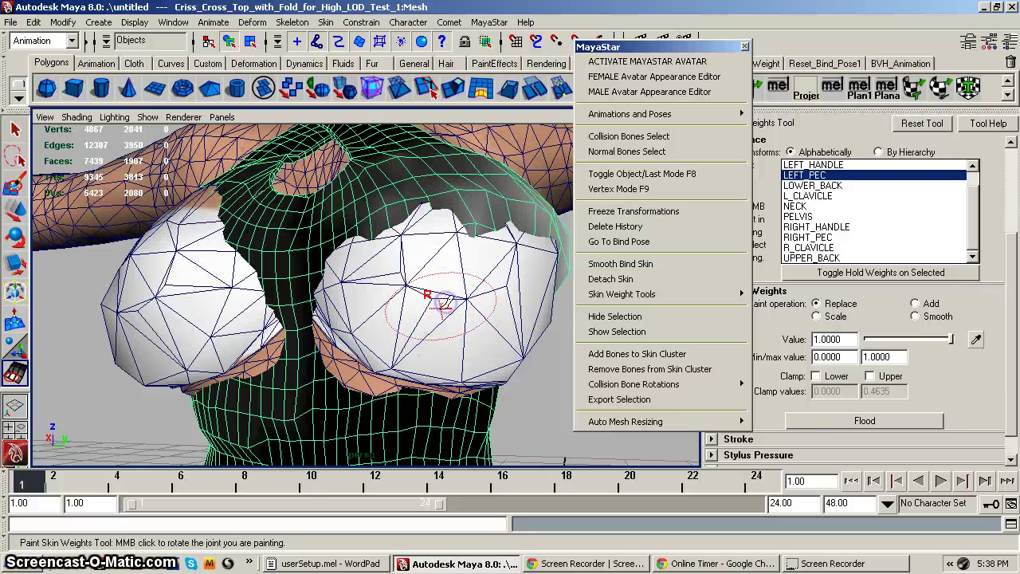
pyautogui.keyDown('alt'); pyautogui.moveTo(444, 282); pyautogui.dragTo(463, 289); pyautogui.keyUp('alt')
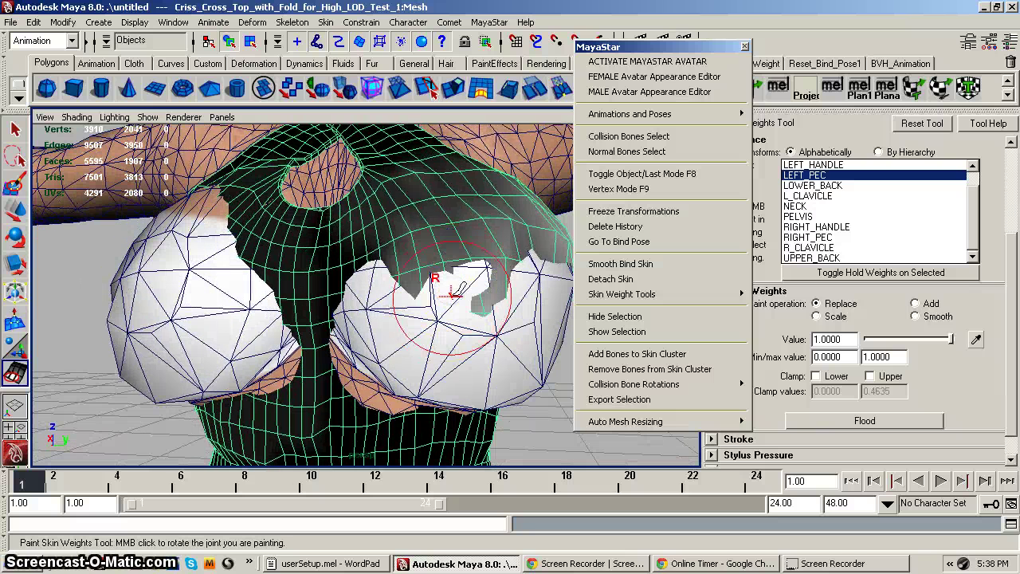
pyautogui.keyDown('alt'); pyautogui.moveTo(440, 302); pyautogui.dragTo(456, 298); pyautogui.keyUp('alt')
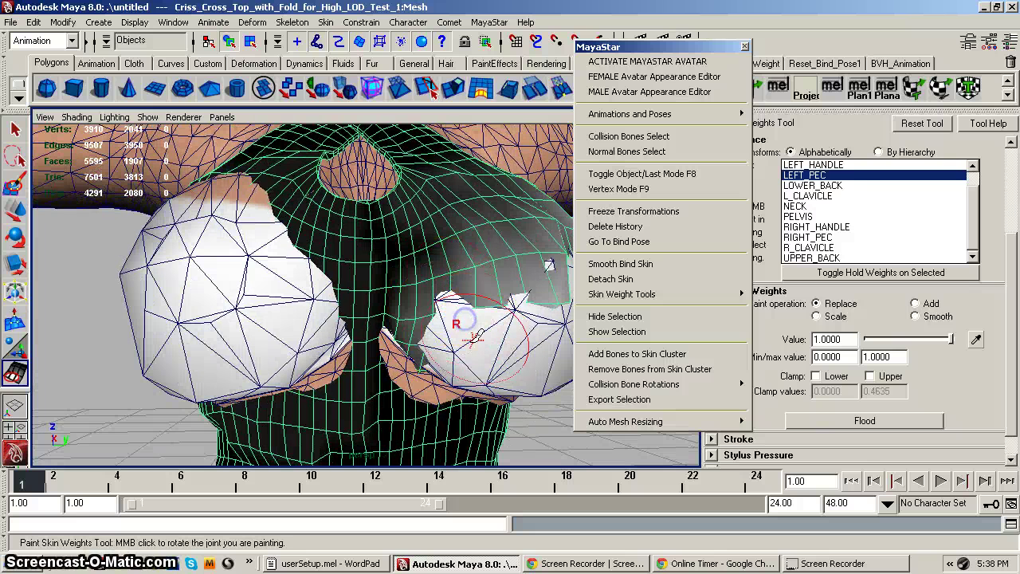
pyautogui.keyDown('alt'); pyautogui.moveTo(477, 317); pyautogui.dragTo(416, 279); pyautogui.keyUp('alt')
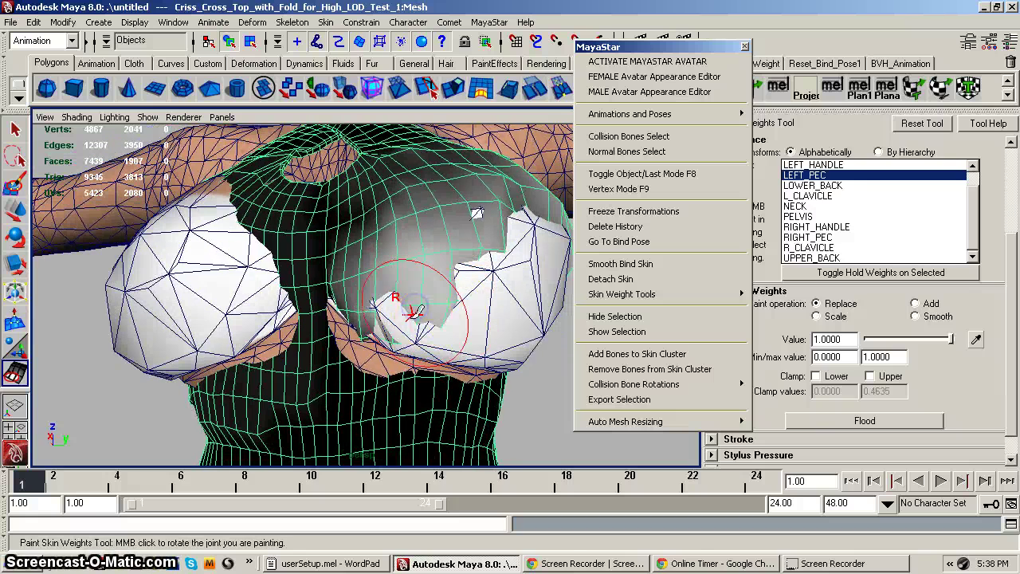
# Paint LEFT_PEC weight across the lower front and underside of the left bust until the fabric covers it
pyautogui.keyDown('alt'); pyautogui.moveTo(429, 311); pyautogui.dragTo(390, 262); pyautogui.keyUp('alt')
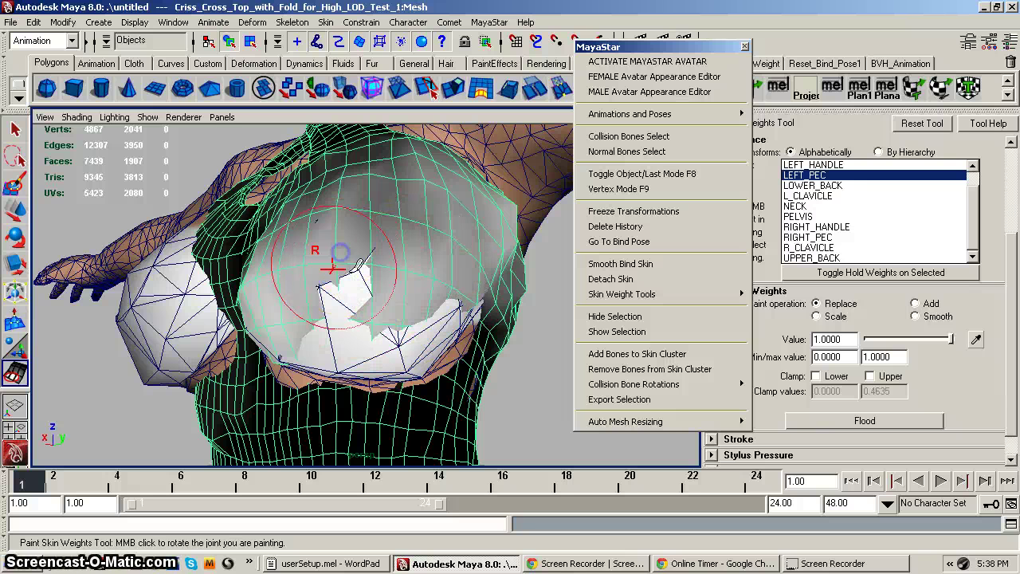
pyautogui.keyDown('alt'); pyautogui.moveTo(350, 263); pyautogui.dragTo(389, 201); pyautogui.keyUp('alt')
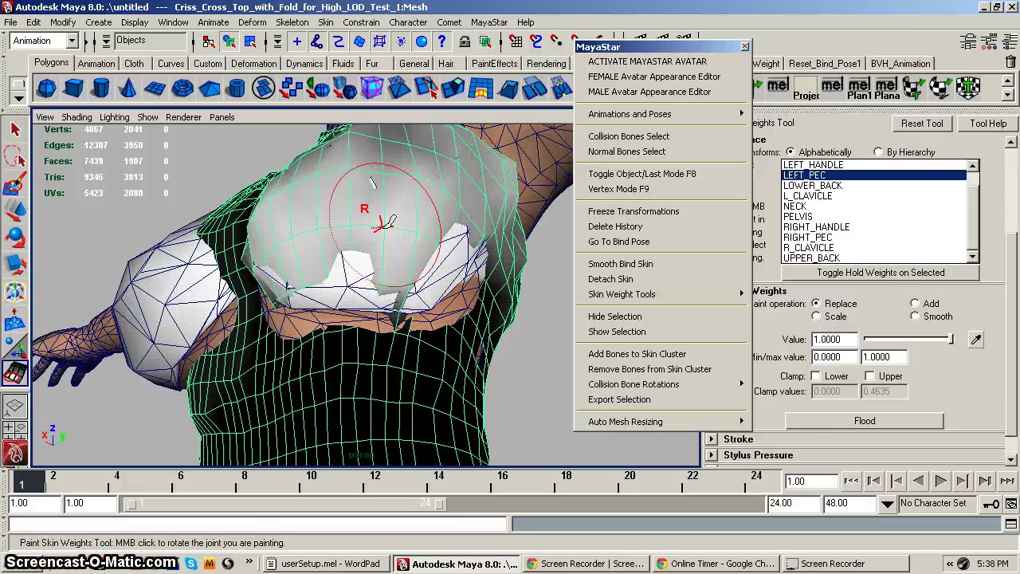
pyautogui.keyDown('alt'); pyautogui.moveTo(398, 243); pyautogui.dragTo(459, 205); pyautogui.keyUp('alt')
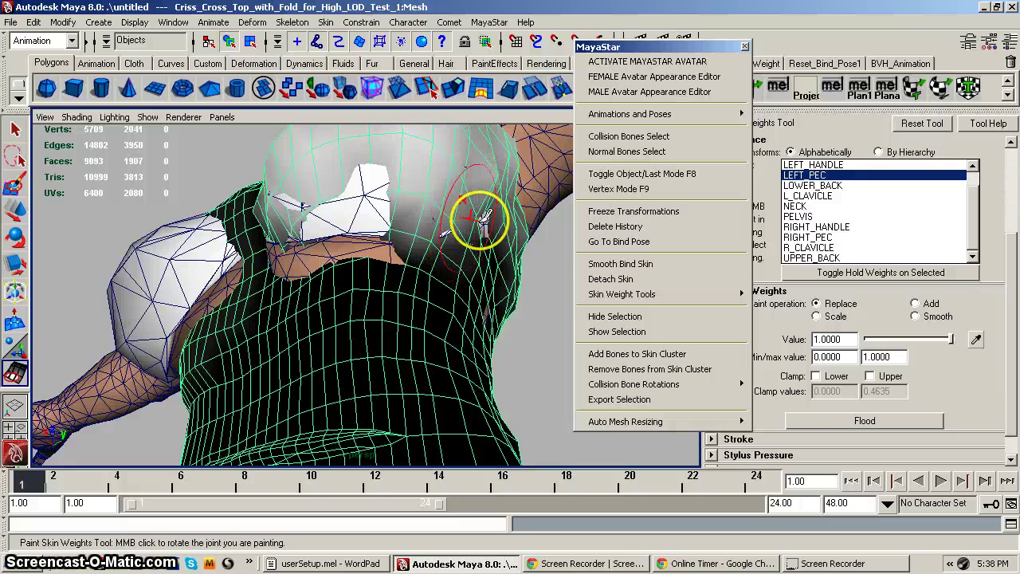
pyautogui.keyDown('alt'); pyautogui.moveTo(447, 227); pyautogui.dragTo(461, 213); pyautogui.keyUp('alt')
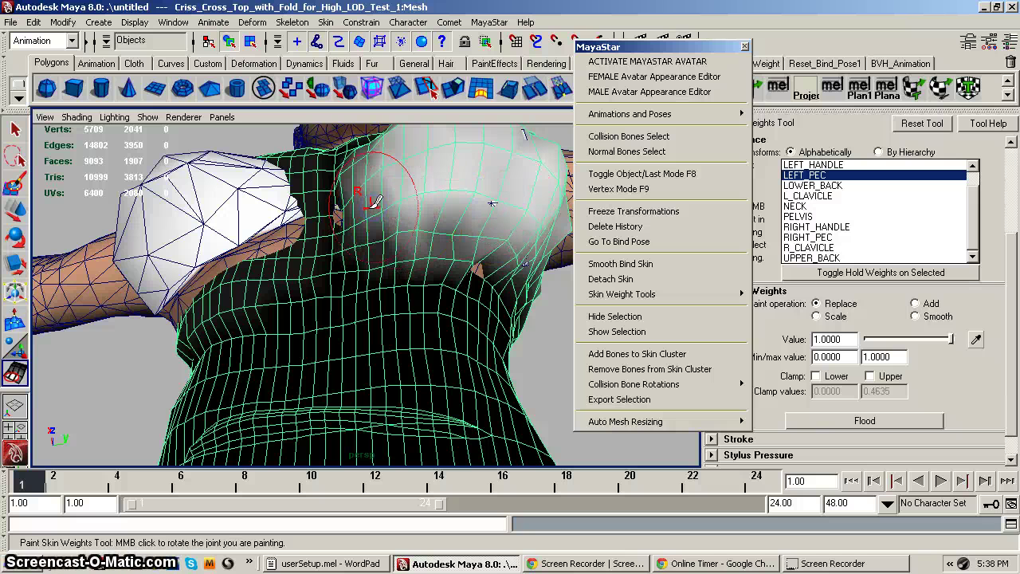
pyautogui.keyDown('alt'); pyautogui.moveTo(439, 211); pyautogui.dragTo(351, 328); pyautogui.keyUp('alt')
pyautogui.keyDown('alt'); pyautogui.moveTo(353, 259); pyautogui.dragTo(479, 308); pyautogui.keyUp('alt')
# Flood the top's LEFT_PEC influence with the Smooth operation
pyautogui.click(915, 316)
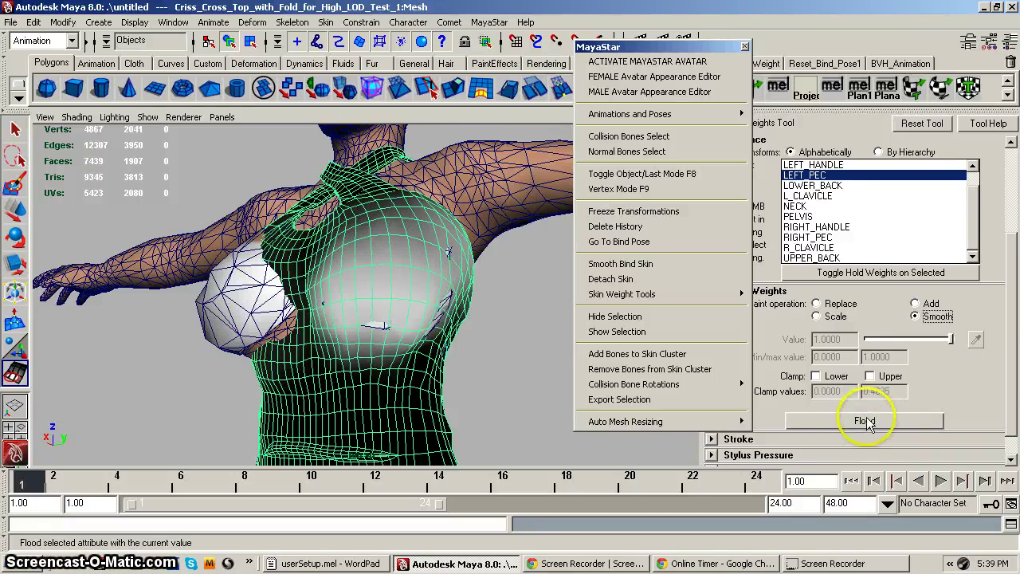
pyautogui.moveTo(433, 307)
pyautogui.keyDown('alt'); pyautogui.mouseDown()
pyautogui.moveTo(416, 336)
pyautogui.moveTo(387, 315)
pyautogui.mouseUp(); pyautogui.keyUp('alt')
pyautogui.click(965, 344)
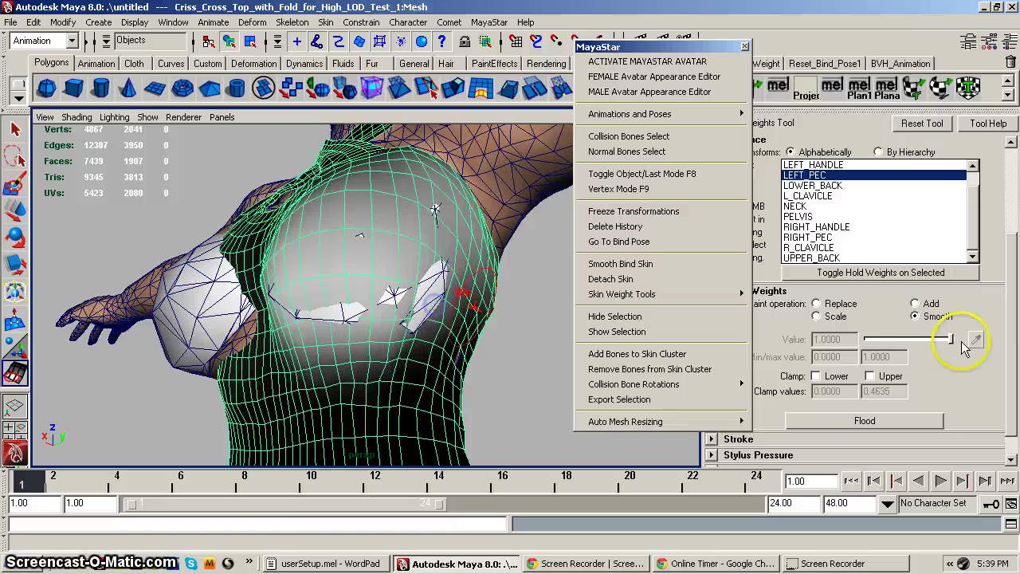
# Paint over the exposed patches on the left bust with Replace at 1 and check the small hole at the side
pyautogui.click(818, 303)
pyautogui.moveTo(440, 263)
pyautogui.mouseDown()
pyautogui.moveTo(411, 296)
pyautogui.moveTo(436, 267)
pyautogui.moveTo(427, 261)
pyautogui.moveTo(431, 214)
pyautogui.moveTo(418, 248)
pyautogui.moveTo(400, 257)
pyautogui.moveTo(428, 266)
pyautogui.mouseUp()
pyautogui.keyDown('alt'); pyautogui.moveTo(379, 231); pyautogui.dragTo(424, 259); pyautogui.keyUp('alt')
pyautogui.moveTo(480, 289)
pyautogui.keyDown('alt'); pyautogui.mouseDown()
pyautogui.moveTo(453, 280)
pyautogui.moveTo(397, 222)
pyautogui.mouseUp(); pyautogui.keyUp('alt')
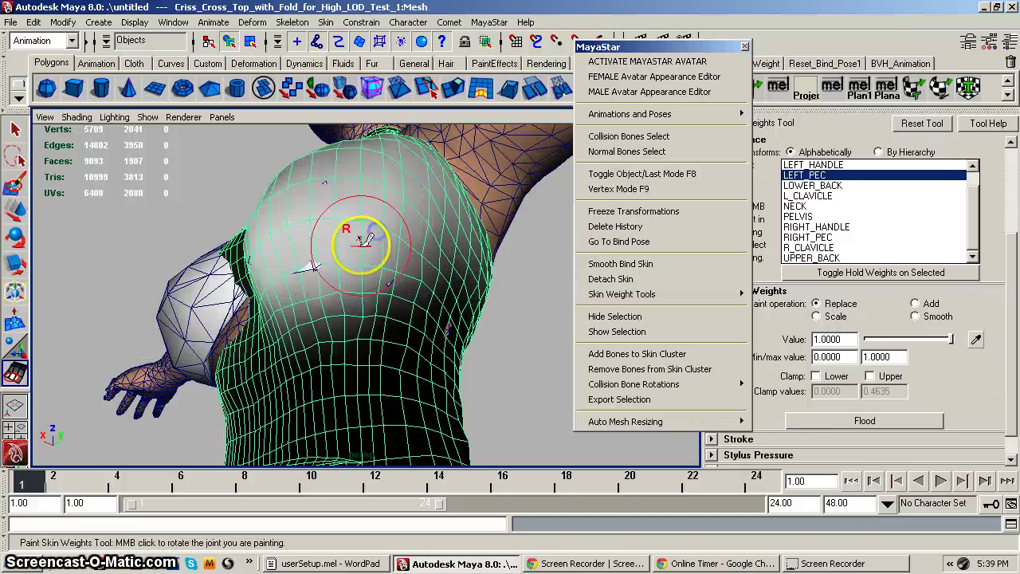
pyautogui.moveTo(345, 247)
pyautogui.keyDown('alt'); pyautogui.mouseDown()
pyautogui.moveTo(389, 246)
pyautogui.moveTo(403, 276)
pyautogui.moveTo(448, 276)
pyautogui.moveTo(406, 285)
pyautogui.moveTo(371, 257)
pyautogui.moveTo(390, 290)
pyautogui.moveTo(366, 317)
pyautogui.mouseUp(); pyautogui.keyUp('alt')
pyautogui.moveTo(366, 318)
pyautogui.keyDown('alt'); pyautogui.mouseDown(button='right')
pyautogui.moveTo(387, 312)
pyautogui.moveTo(412, 264)
pyautogui.moveTo(383, 271)
pyautogui.mouseUp(button='right'); pyautogui.keyUp('alt')
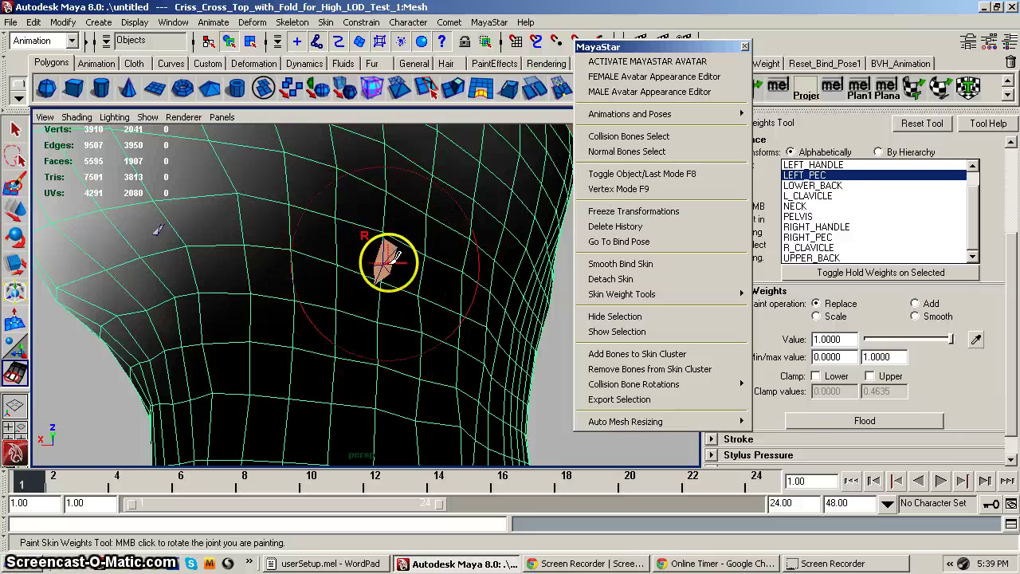
pyautogui.moveTo(353, 297)
pyautogui.keyDown('alt'); pyautogui.mouseDown(button='right')
pyautogui.moveTo(326, 278)
pyautogui.moveTo(263, 346)
pyautogui.moveTo(298, 326)
pyautogui.moveTo(323, 339)
pyautogui.mouseUp(button='right'); pyautogui.keyUp('alt')
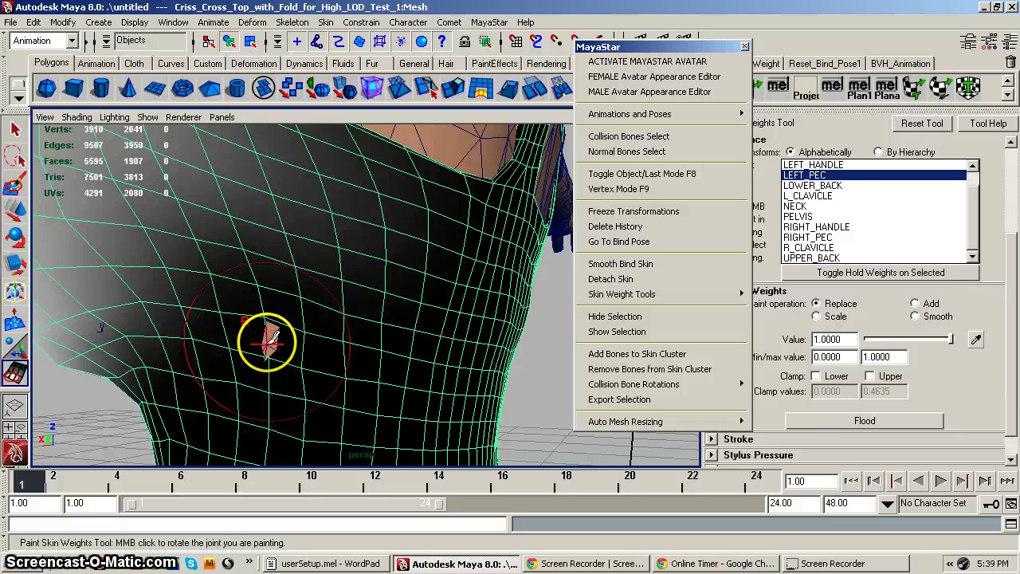
pyautogui.moveTo(275, 339)
pyautogui.keyDown('alt'); pyautogui.mouseDown()
pyautogui.moveTo(303, 314)
pyautogui.moveTo(359, 296)
pyautogui.moveTo(346, 289)
pyautogui.moveTo(368, 284)
pyautogui.moveTo(353, 262)
pyautogui.moveTo(404, 250)
pyautogui.moveTo(342, 289)
pyautogui.moveTo(414, 297)
pyautogui.moveTo(364, 270)
pyautogui.moveTo(365, 291)
pyautogui.moveTo(410, 299)
pyautogui.mouseUp(); pyautogui.keyUp('alt')
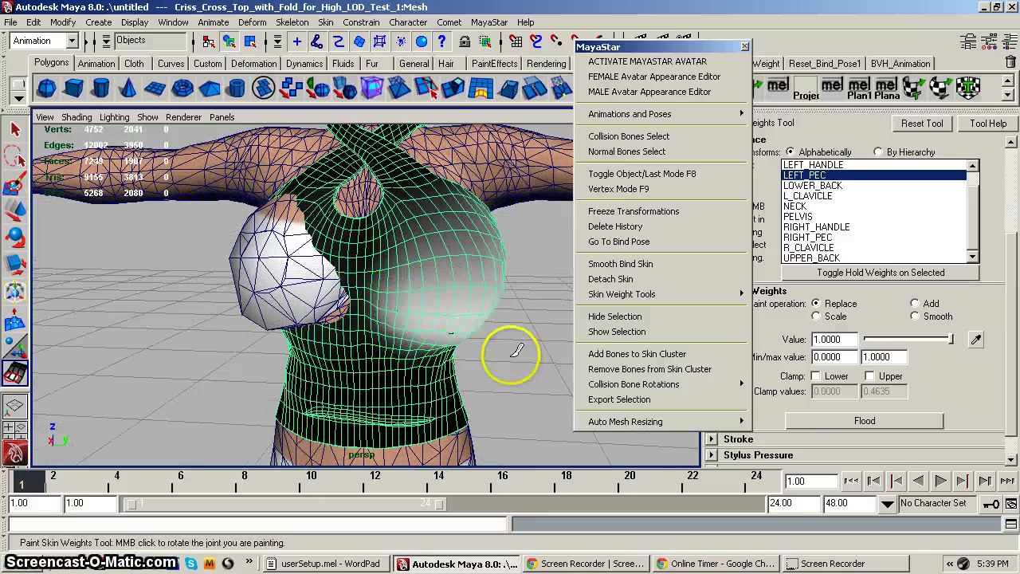
# Mirror the top's skin weights across the XZ plane in the positive to negative (+Y to -Y) direction
pyautogui.click(669, 297)
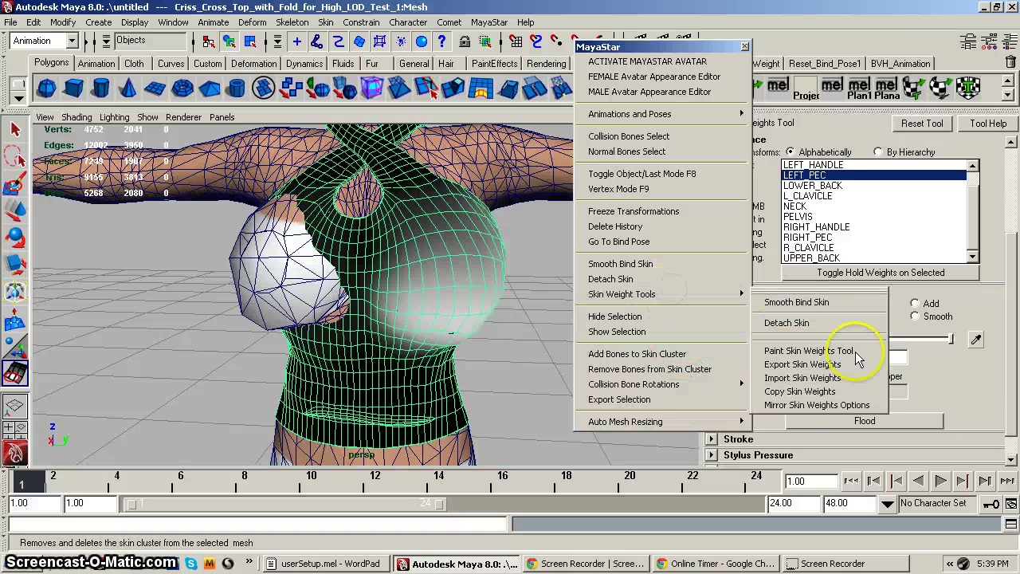
pyautogui.click(807, 406)
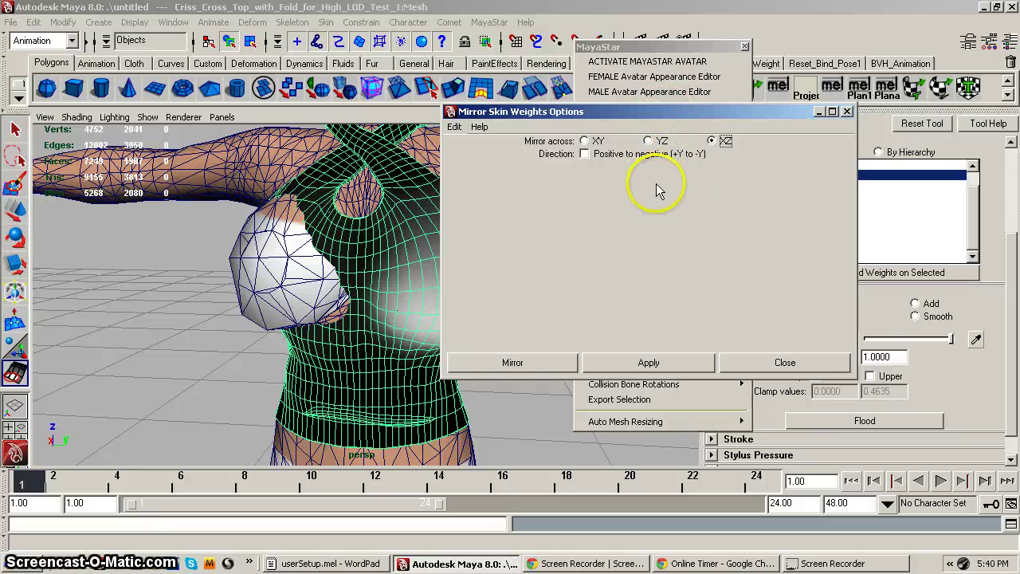
pyautogui.moveTo(692, 47); pyautogui.dragTo(640, 51)
pyautogui.moveTo(725, 111); pyautogui.dragTo(674, 214)
pyautogui.moveTo(646, 49); pyautogui.dragTo(928, 69)
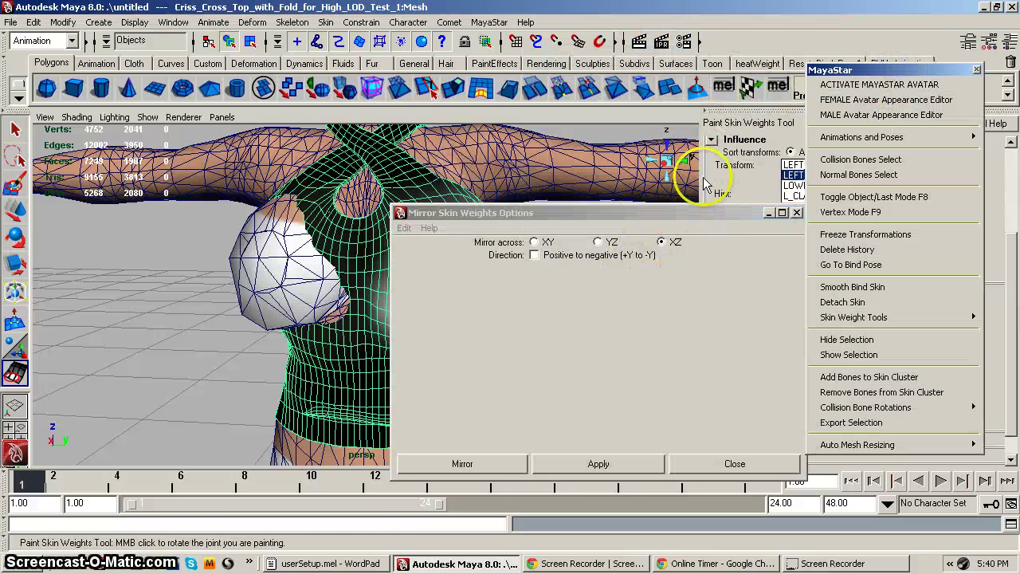
pyautogui.click(534, 256)
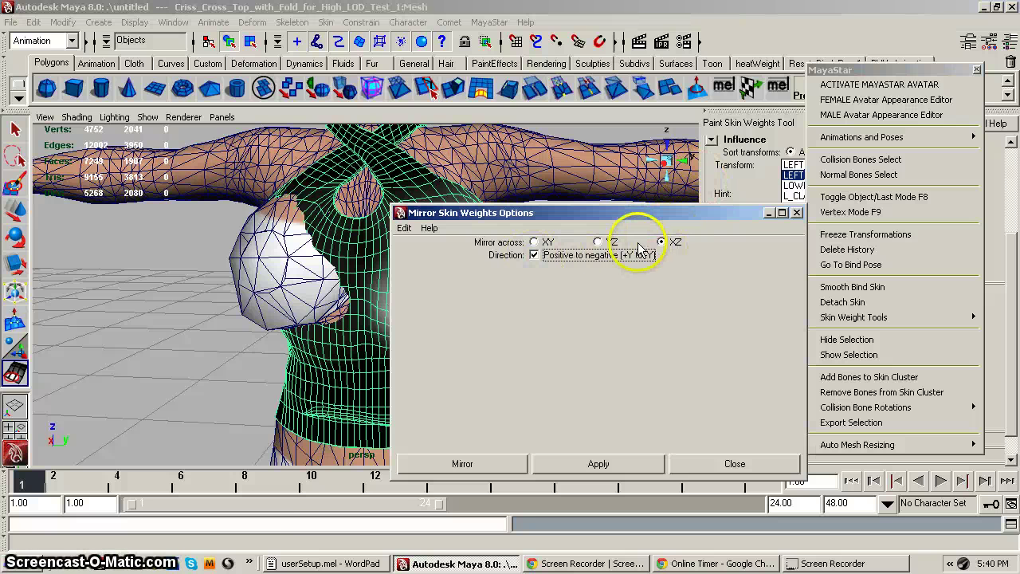
pyautogui.click(554, 466)
pyautogui.click(562, 468)
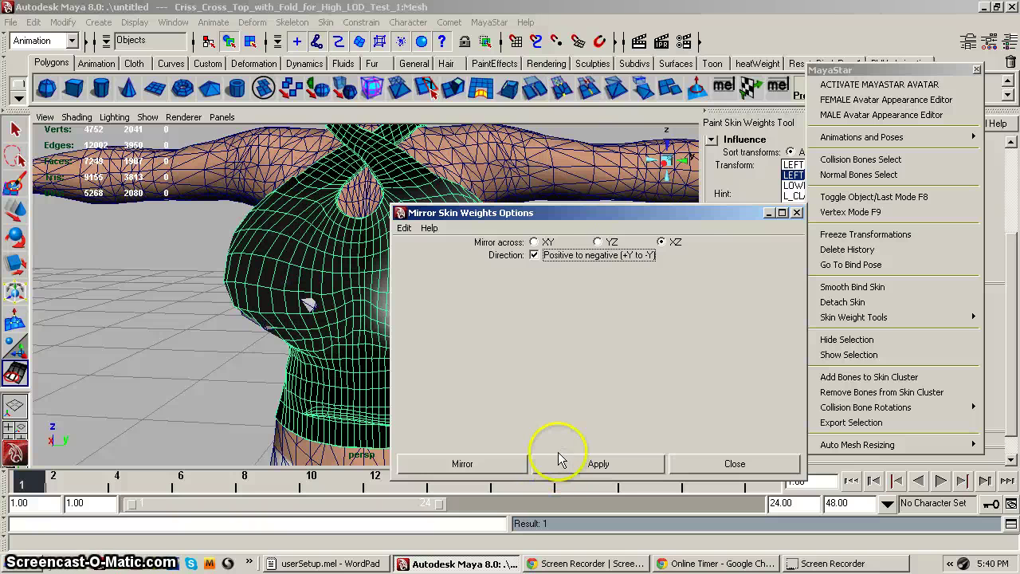
# Examine the mirrored weights on both sides of the top and close the mirror options
pyautogui.moveTo(610, 212); pyautogui.dragTo(750, 162)
pyautogui.moveTo(415, 282)
pyautogui.keyDown('alt'); pyautogui.mouseDown()
pyautogui.moveTo(433, 282)
pyautogui.moveTo(405, 278)
pyautogui.mouseUp(); pyautogui.keyUp('alt')
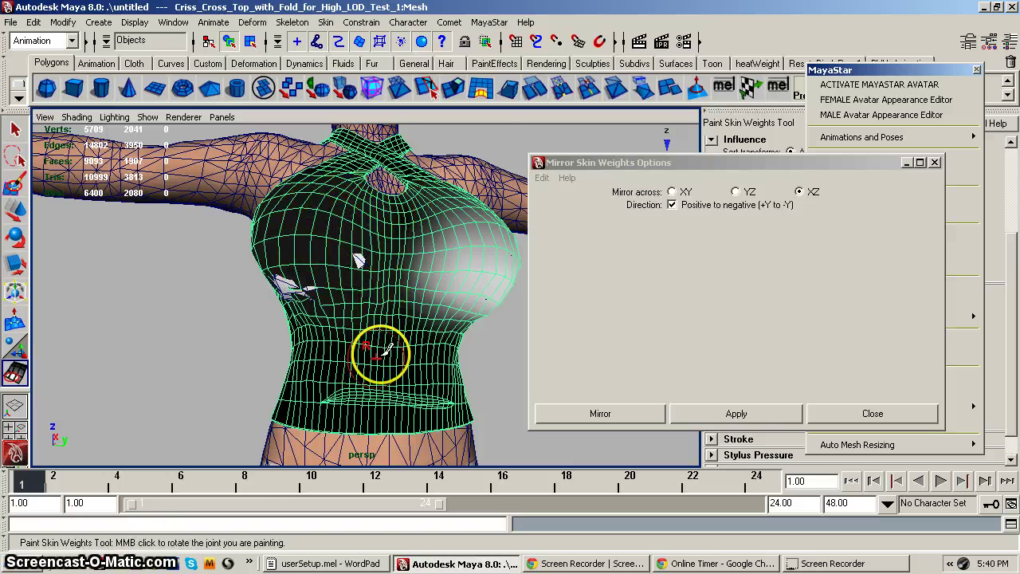
pyautogui.keyDown('alt'); pyautogui.moveTo(384, 348); pyautogui.dragTo(403, 334); pyautogui.keyUp('alt')
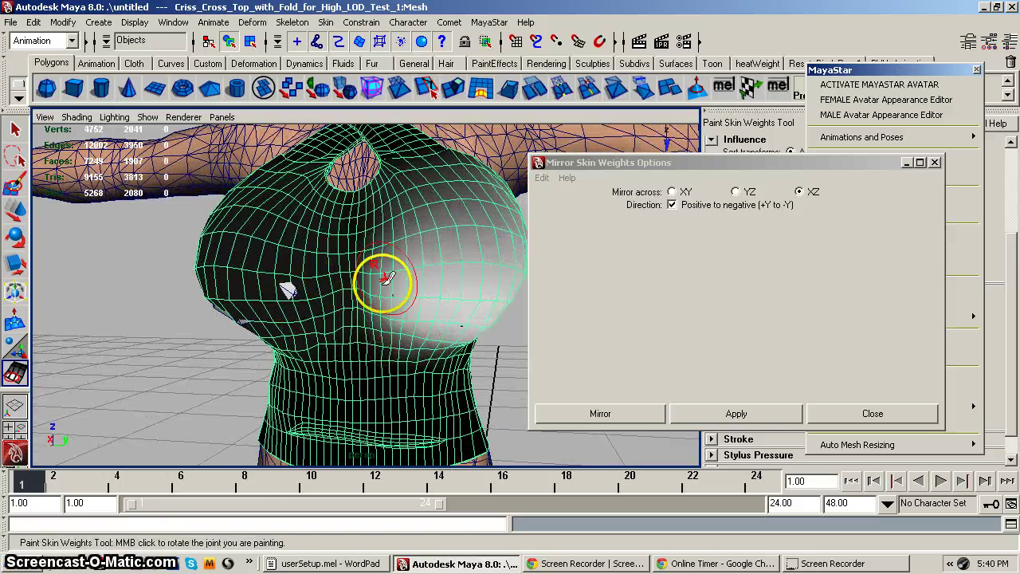
pyautogui.keyDown('alt'); pyautogui.moveTo(363, 295); pyautogui.dragTo(376, 276); pyautogui.keyUp('alt')
pyautogui.moveTo(396, 241)
pyautogui.keyDown('alt'); pyautogui.mouseDown()
pyautogui.moveTo(375, 255)
pyautogui.moveTo(430, 271)
pyautogui.moveTo(319, 295)
pyautogui.moveTo(406, 312)
pyautogui.moveTo(371, 342)
pyautogui.moveTo(375, 359)
pyautogui.moveTo(440, 289)
pyautogui.moveTo(375, 259)
pyautogui.moveTo(343, 271)
pyautogui.mouseUp(); pyautogui.keyUp('alt')
pyautogui.click(872, 413)
pyautogui.keyDown('alt'); pyautogui.moveTo(342, 271); pyautogui.dragTo(271, 285, button='right'); pyautogui.keyUp('alt')
pyautogui.click(259, 287)
pyautogui.keyDown('alt'); pyautogui.moveTo(271, 283); pyautogui.dragTo(531, 266); pyautogui.keyUp('alt')
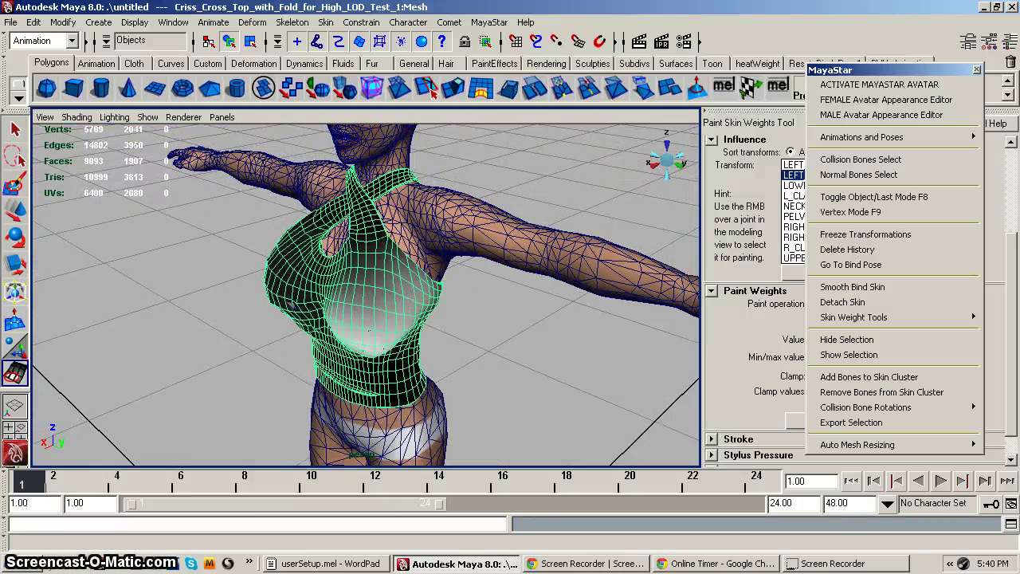
pyautogui.keyDown('alt'); pyautogui.moveTo(738, 223); pyautogui.dragTo(558, 231); pyautogui.keyUp('alt')
# Open the female avatar appearance editor and test the top with Breast Size at 26, 40 and 100
pyautogui.click(885, 100)
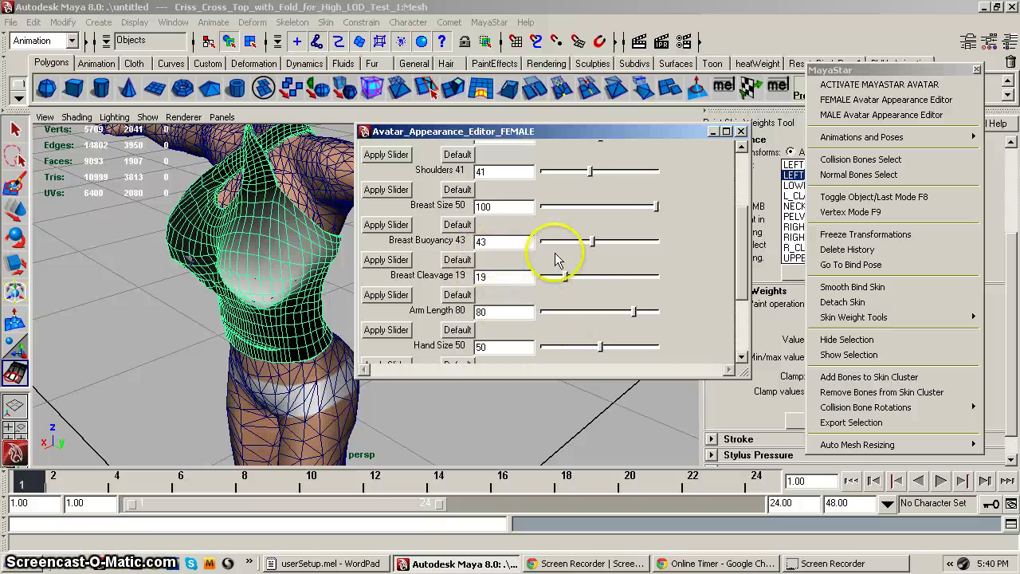
pyautogui.moveTo(652, 208); pyautogui.dragTo(573, 207)
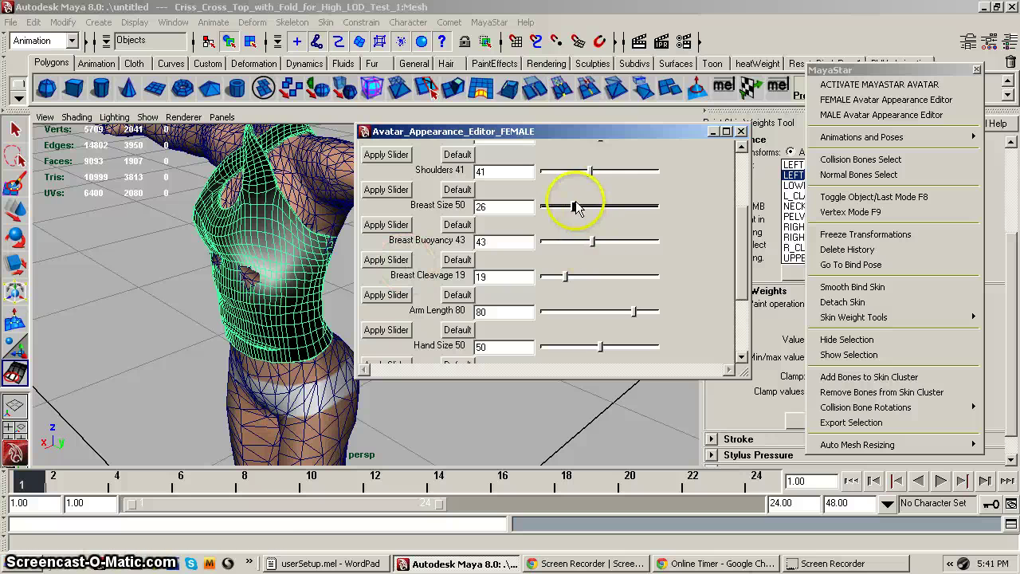
pyautogui.moveTo(576, 206); pyautogui.dragTo(588, 207)
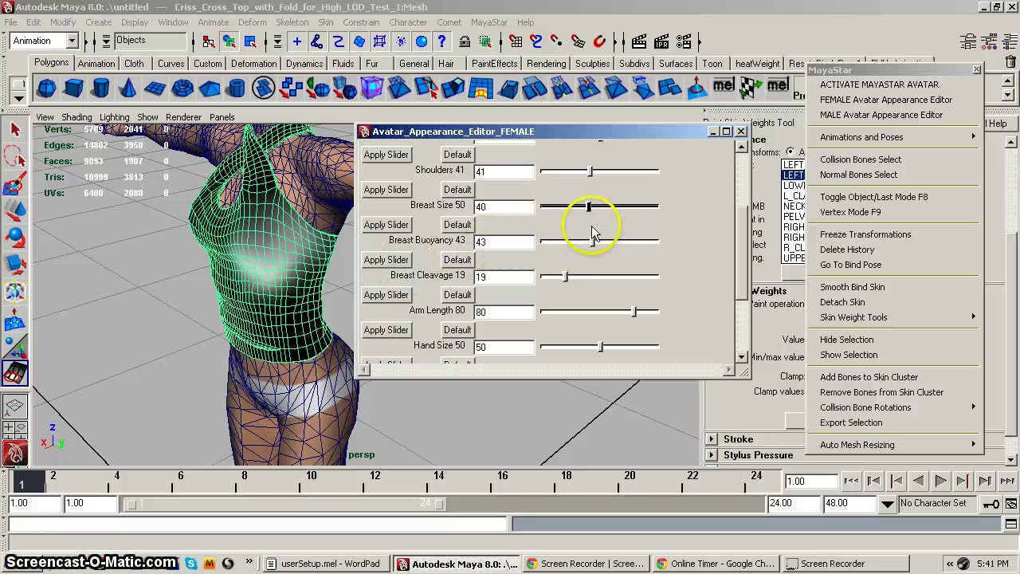
pyautogui.moveTo(620, 209); pyautogui.dragTo(660, 208)
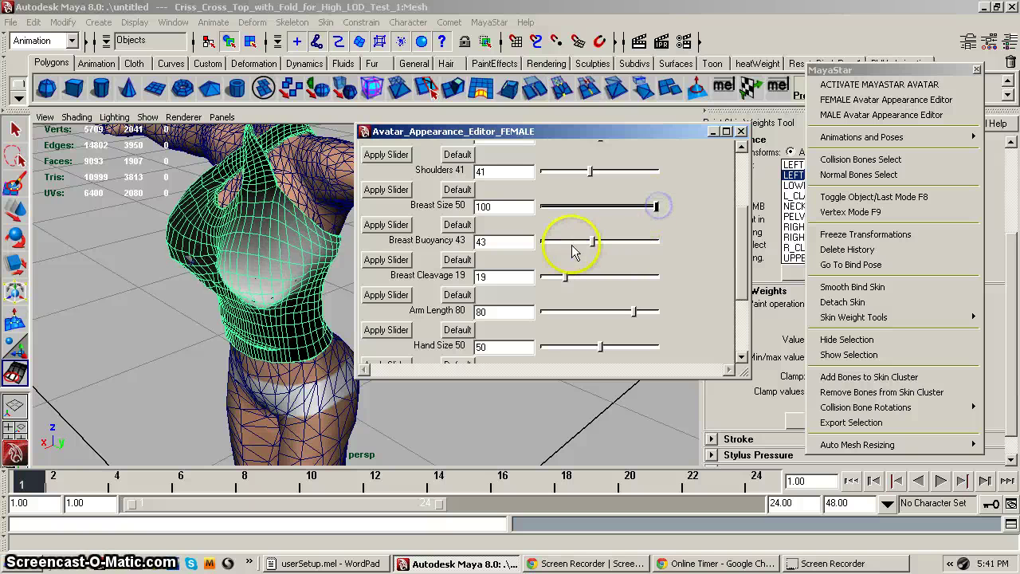
# Examine how the top fits at Breast Size 100 from the side and the front
pyautogui.keyDown('alt'); pyautogui.moveTo(236, 293); pyautogui.dragTo(281, 268); pyautogui.keyUp('alt')
pyautogui.moveTo(257, 290)
pyautogui.keyDown('alt'); pyautogui.mouseDown(button='right')
pyautogui.moveTo(364, 263)
pyautogui.moveTo(266, 337)
pyautogui.mouseUp(button='right'); pyautogui.keyUp('alt')
pyautogui.keyDown('alt'); pyautogui.moveTo(244, 330); pyautogui.dragTo(170, 326); pyautogui.keyUp('alt')
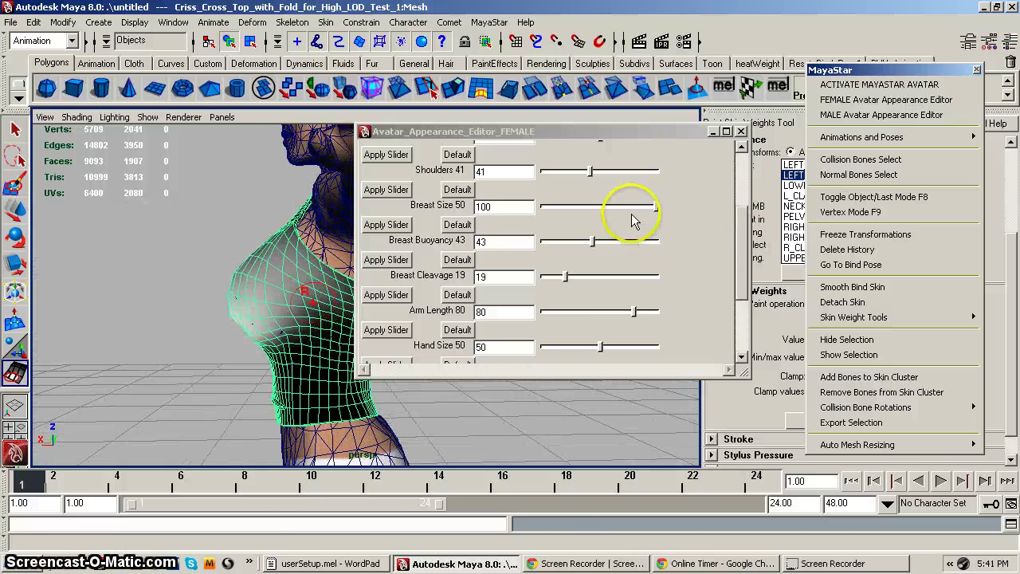
pyautogui.moveTo(637, 219)
pyautogui.mouseDown()
pyautogui.moveTo(649, 209)
pyautogui.moveTo(593, 222)
pyautogui.moveTo(583, 214)
pyautogui.moveTo(676, 212)
pyautogui.mouseUp()
pyautogui.moveTo(274, 308)
pyautogui.keyDown('alt'); pyautogui.mouseDown()
pyautogui.moveTo(255, 326)
pyautogui.moveTo(247, 319)
pyautogui.mouseUp(); pyautogui.keyUp('alt')
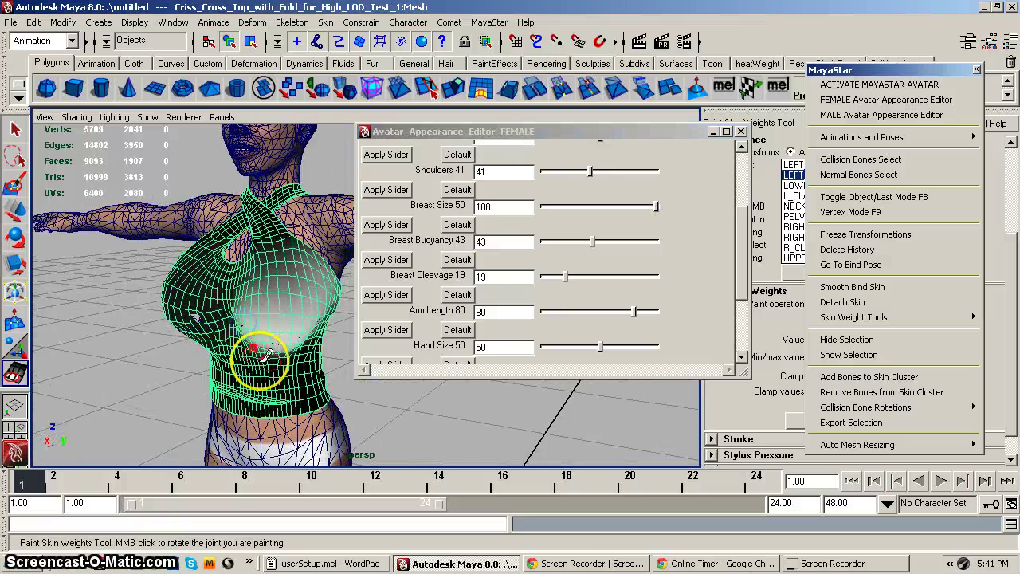